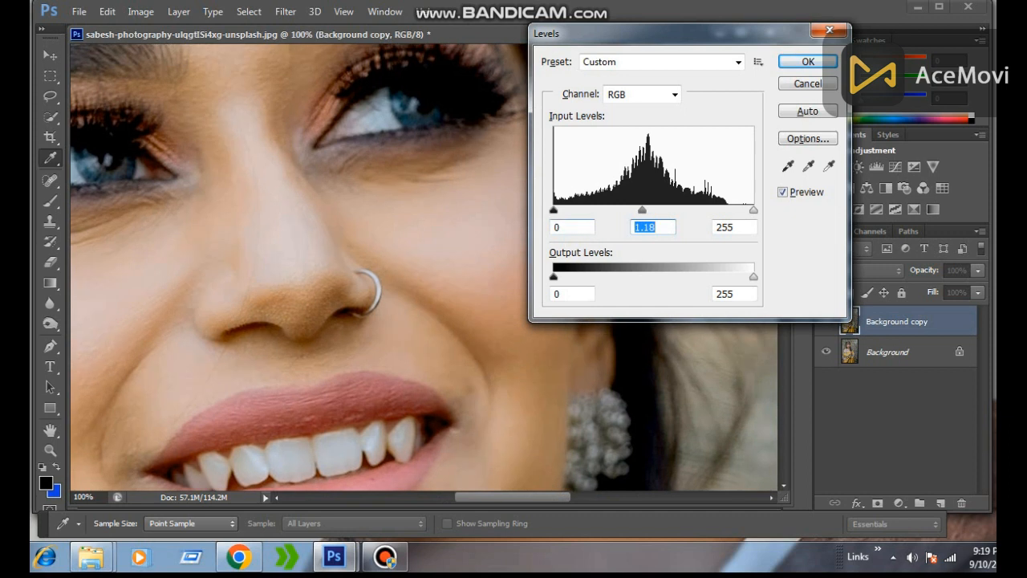
Raise the shadow input level slightly on the Background copy layer and apply the Levels adjustment
{"action": "mouse_move", "coordinate": [553, 211]}
{"action": "left_mouse_down"}
{"action": "mouse_move", "coordinate": [571, 210]}
{"action": "mouse_move", "coordinate": [560, 209]}
{"action": "left_mouse_up"}
{"action": "left_click", "coordinate": [807, 61]}
{"action": "key", "text": "v"}
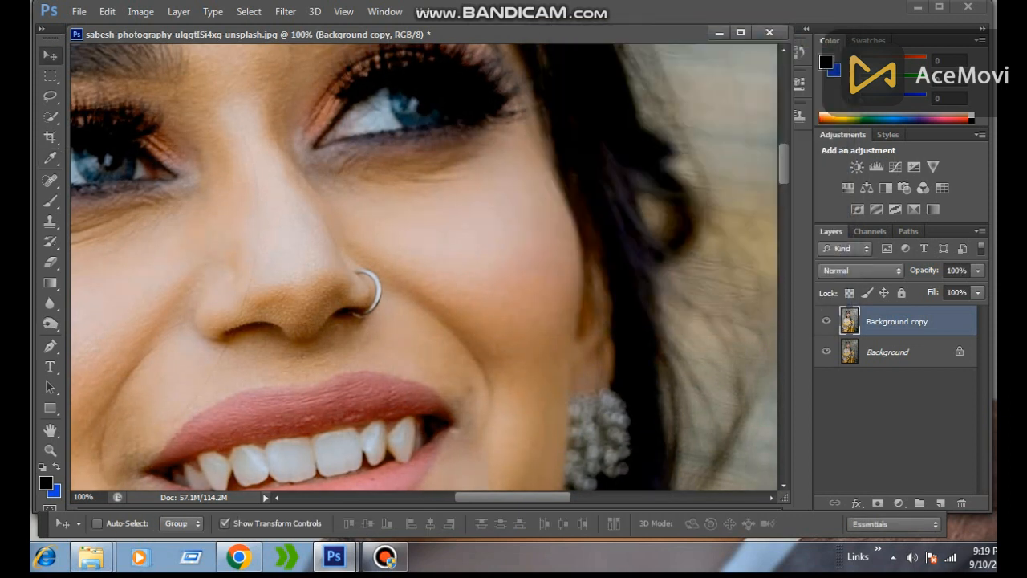
Smooth the skin along the bridge and side of the nose with content-aware Spot Healing Brush strokes at size 25
{"action": "left_click_drag", "start_coordinate": [397, 453], "coordinate": [538, 323]}
{"action": "scroll", "coordinate": [538, 323], "scroll_direction": "down", "scroll_amount": 8}
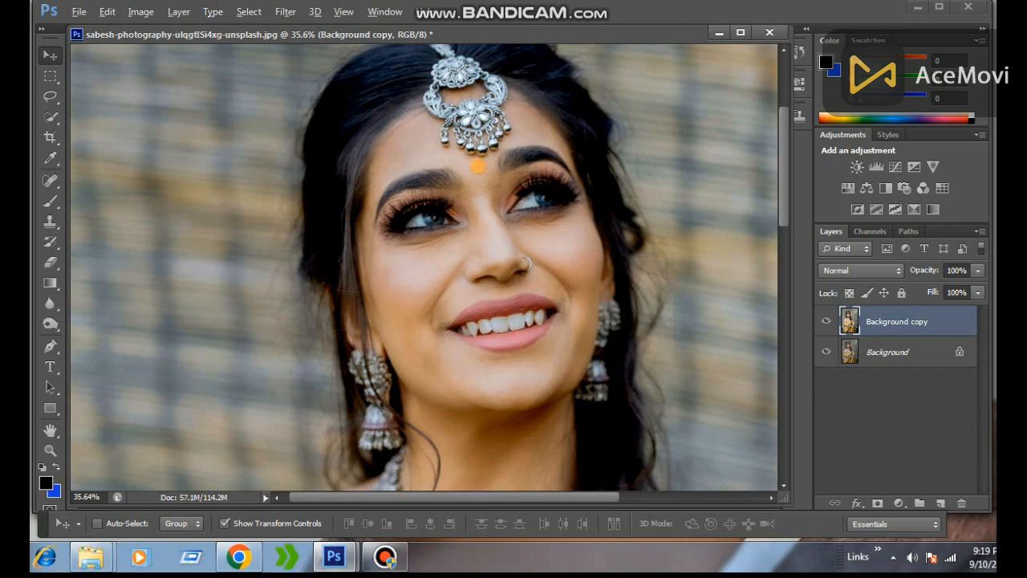
{"action": "scroll", "coordinate": [527, 307], "scroll_direction": "up", "scroll_amount": 5}
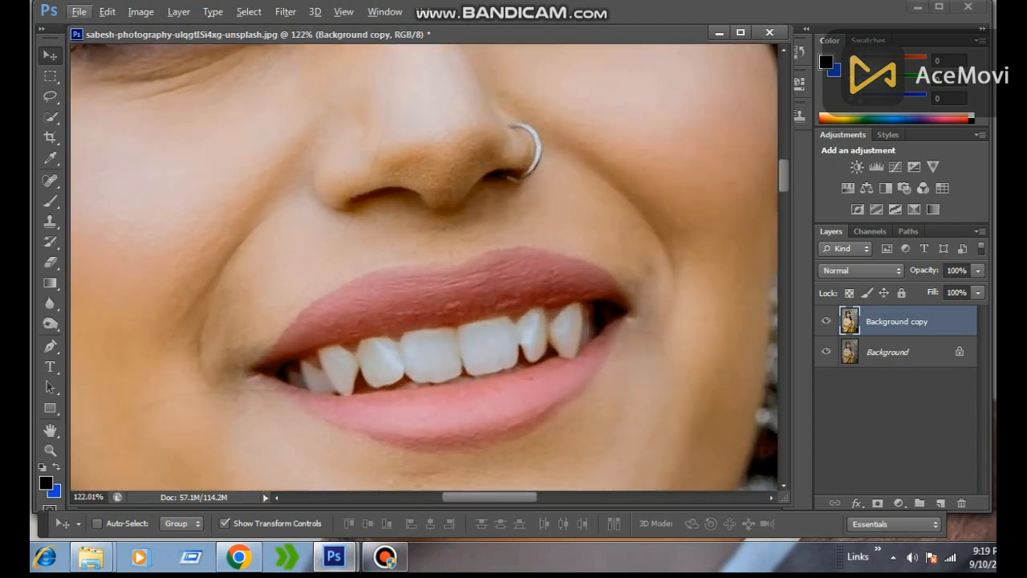
{"action": "left_click_drag", "start_coordinate": [527, 307], "coordinate": [480, 461]}
{"action": "key", "text": "j"}
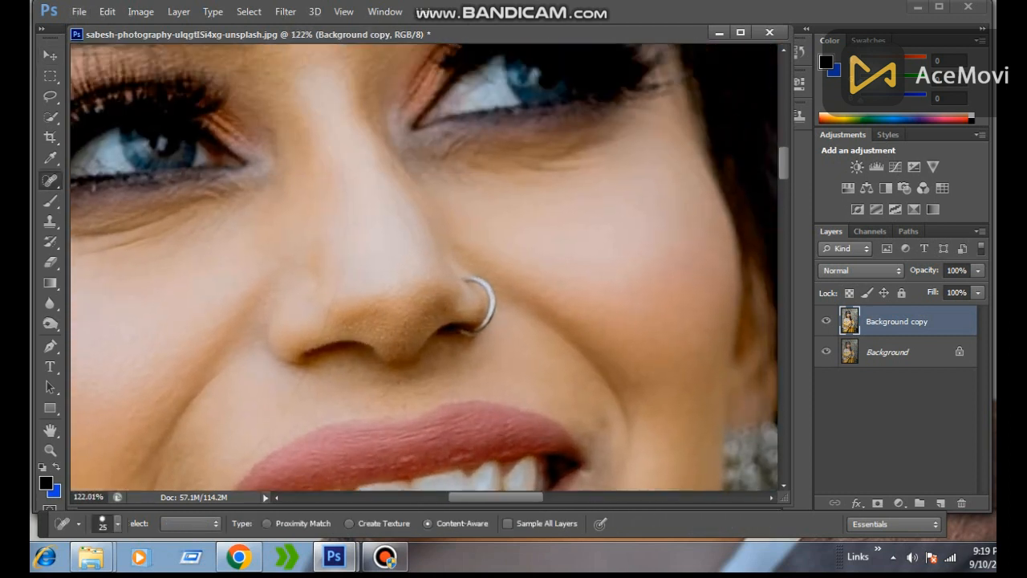
{"action": "mouse_move", "coordinate": [310, 80]}
{"action": "left_mouse_down"}
{"action": "mouse_move", "coordinate": [331, 193]}
{"action": "mouse_move", "coordinate": [311, 293]}
{"action": "left_mouse_up"}
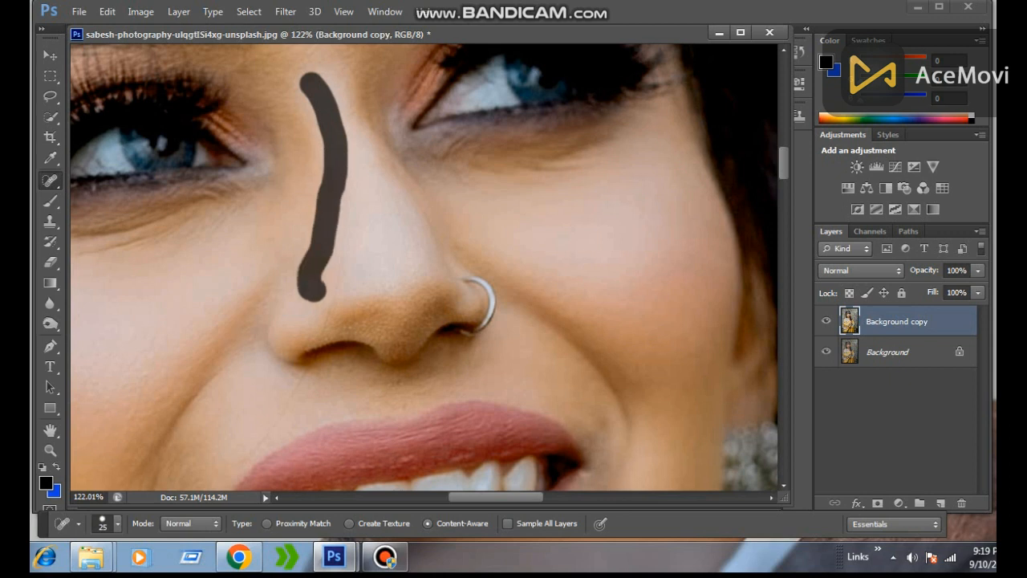
{"action": "left_click_drag", "start_coordinate": [349, 103], "coordinate": [323, 303]}
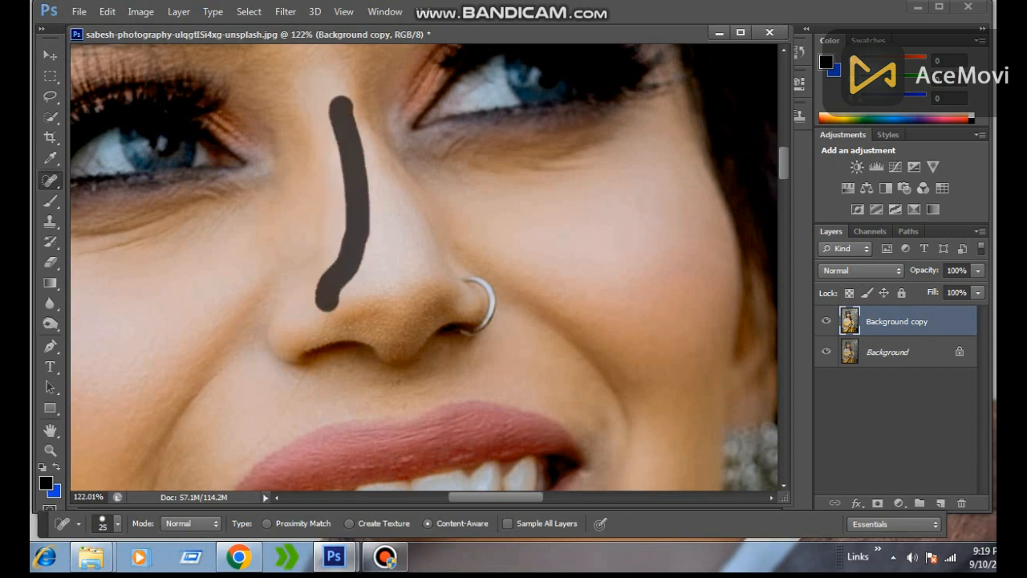
{"action": "left_click_drag", "start_coordinate": [341, 179], "coordinate": [324, 271]}
Set the healing brush size to 14 px and retouch the skin around the nose and the corner of the mouth
{"action": "left_click_drag", "start_coordinate": [372, 330], "coordinate": [418, 172]}
{"action": "right_click", "coordinate": [418, 172]}
{"action": "left_click_drag", "start_coordinate": [451, 207], "coordinate": [443, 208]}
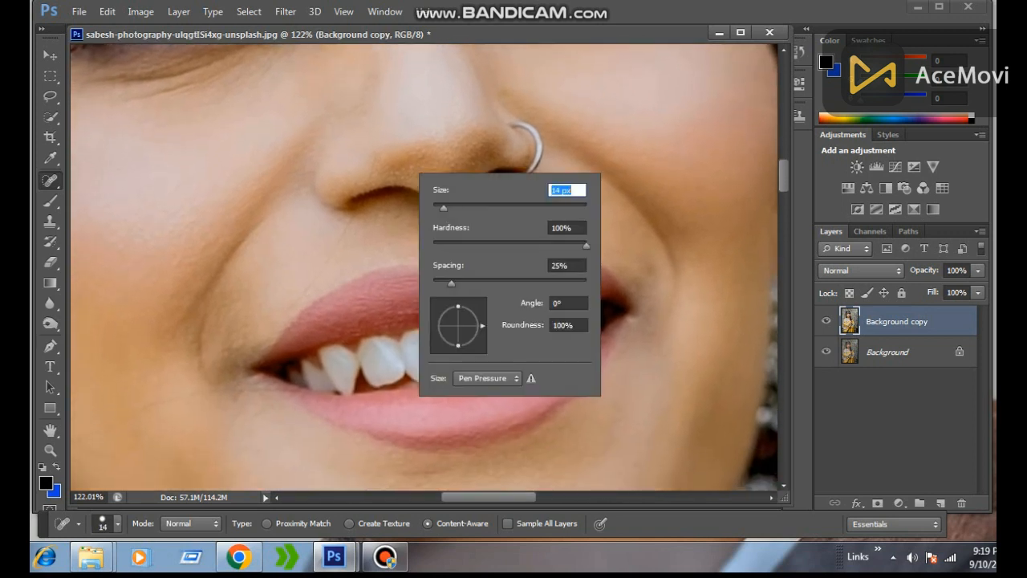
{"action": "key", "text": "Return"}
{"action": "mouse_move", "coordinate": [384, 151]}
{"action": "left_mouse_down"}
{"action": "mouse_move", "coordinate": [306, 313]}
{"action": "mouse_move", "coordinate": [341, 256]}
{"action": "left_mouse_up"}
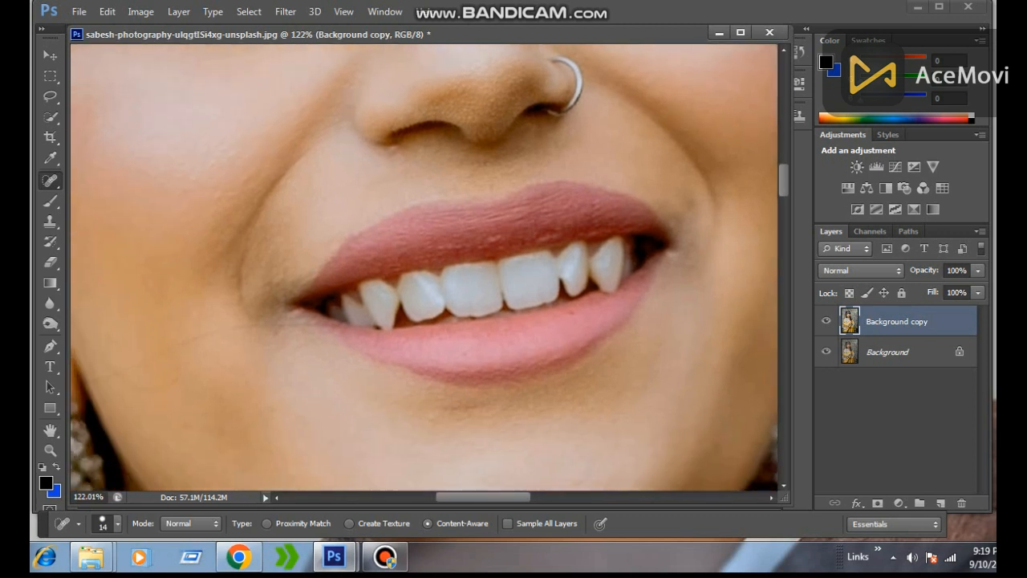
{"action": "left_click_drag", "start_coordinate": [382, 148], "coordinate": [411, 148]}
{"action": "mouse_move", "coordinate": [371, 286]}
{"action": "left_mouse_down"}
{"action": "mouse_move", "coordinate": [236, 305]}
{"action": "mouse_move", "coordinate": [157, 347]}
{"action": "mouse_move", "coordinate": [201, 358]}
{"action": "left_mouse_up"}
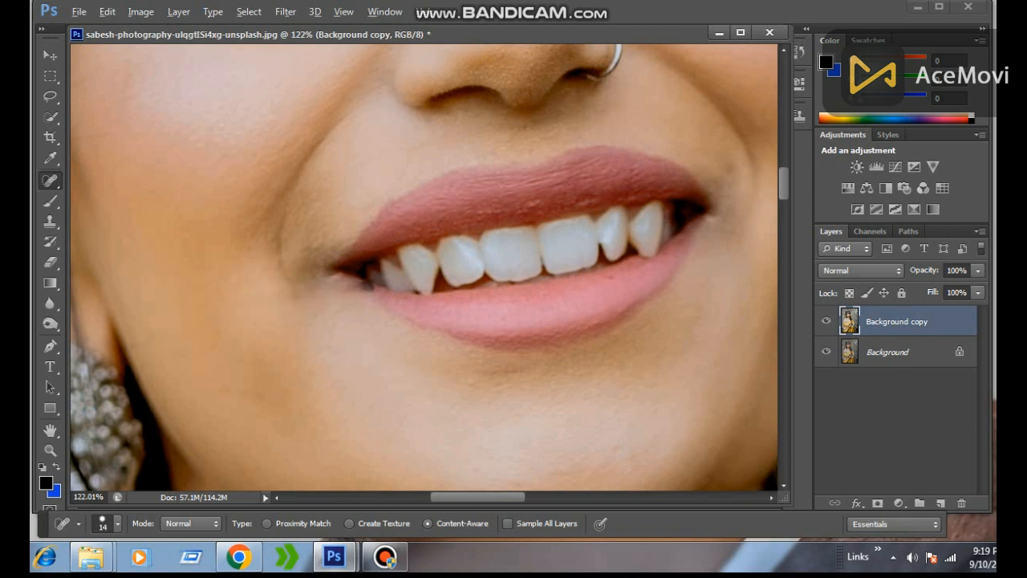
{"action": "mouse_move", "coordinate": [345, 288]}
{"action": "left_mouse_down"}
{"action": "mouse_move", "coordinate": [188, 315]}
{"action": "mouse_move", "coordinate": [190, 347]}
{"action": "mouse_move", "coordinate": [226, 343]}
{"action": "left_mouse_up"}
{"action": "left_click_drag", "start_coordinate": [385, 120], "coordinate": [256, 466]}
{"action": "scroll", "coordinate": [517, 209], "scroll_direction": "down", "scroll_amount": 6}
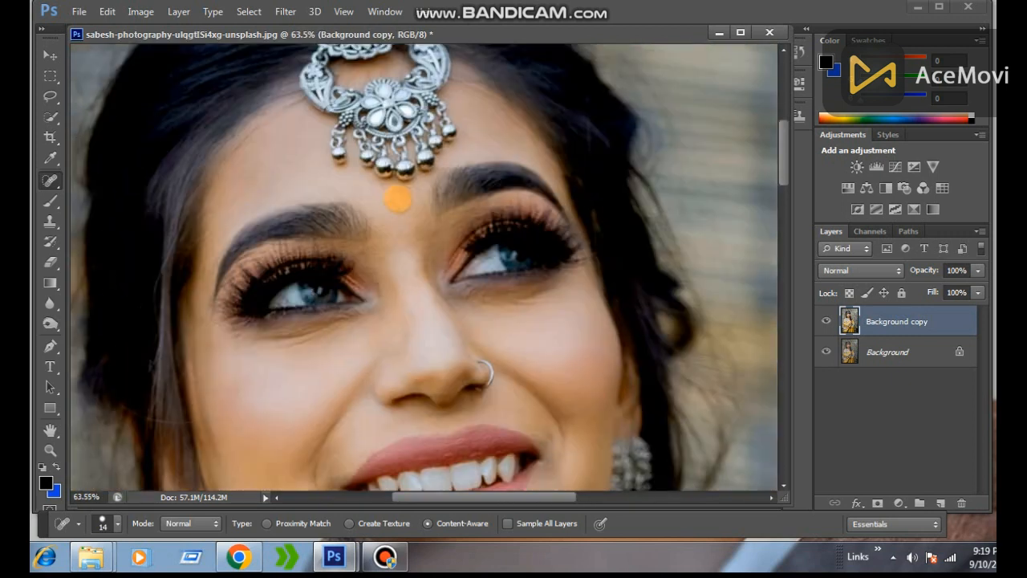
{"action": "scroll", "coordinate": [470, 309], "scroll_direction": "up", "scroll_amount": 6}
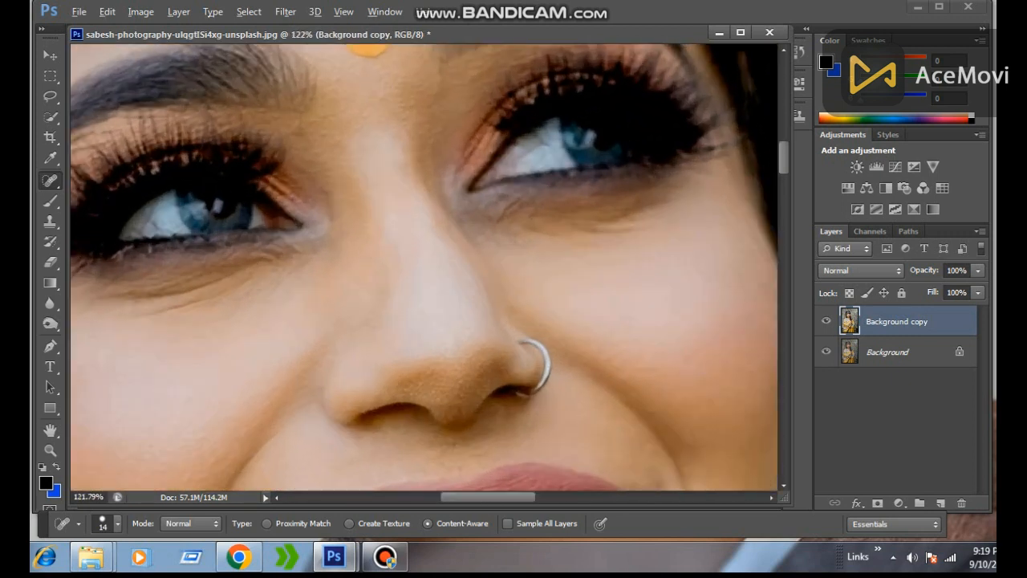
{"action": "scroll", "coordinate": [424, 268], "scroll_direction": "down", "scroll_amount": 4}
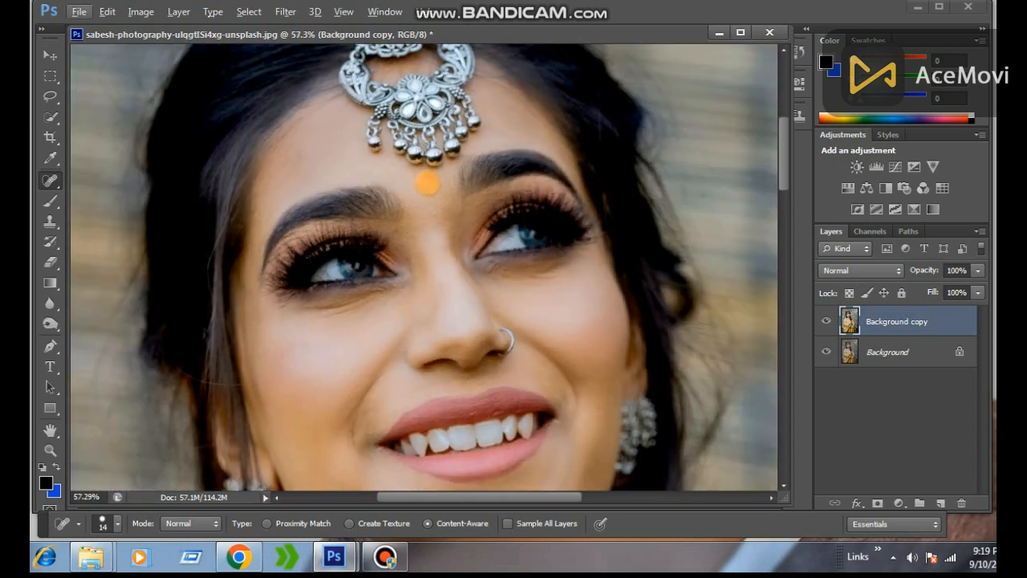
{"action": "scroll", "coordinate": [424, 268], "scroll_direction": "down", "scroll_amount": 2}
{"action": "scroll", "coordinate": [424, 267], "scroll_direction": "down", "scroll_amount": 2}
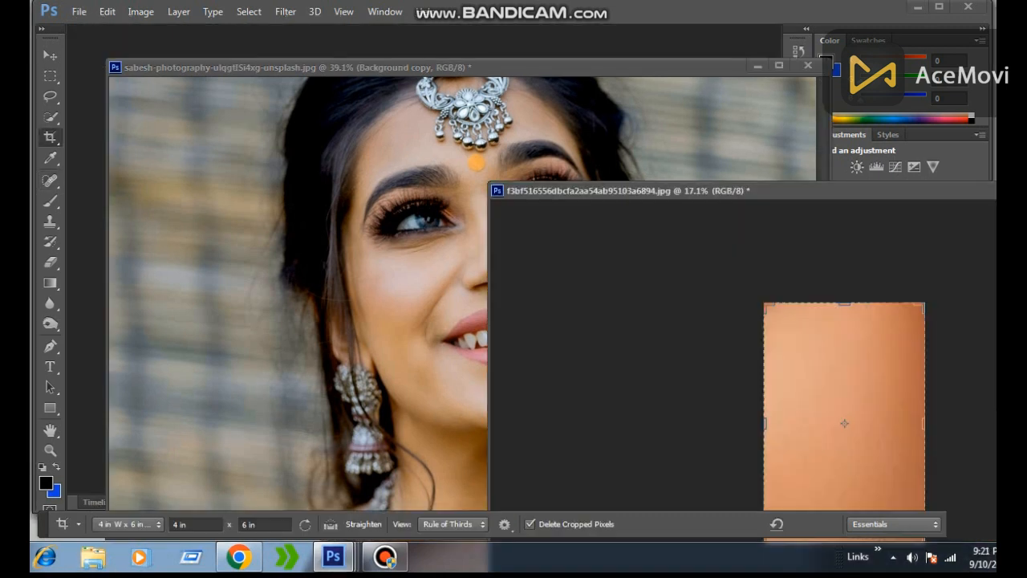
Copy the skin-tone image into the portrait document as a new layer over the face and close the source image
{"action": "key", "text": "v"}
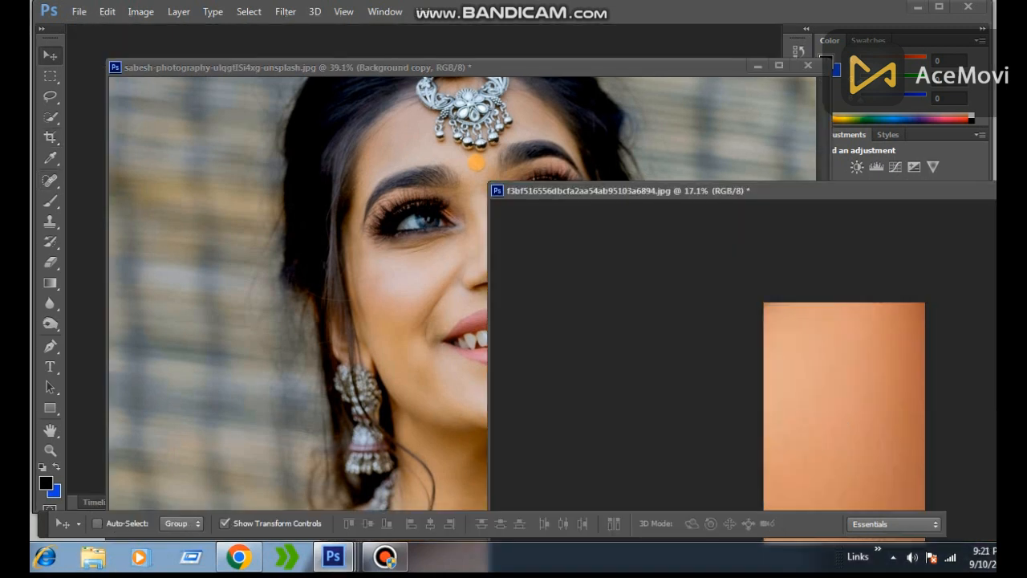
{"action": "left_click_drag", "start_coordinate": [819, 353], "coordinate": [411, 297]}
{"action": "left_click_drag", "start_coordinate": [915, 190], "coordinate": [475, 272]}
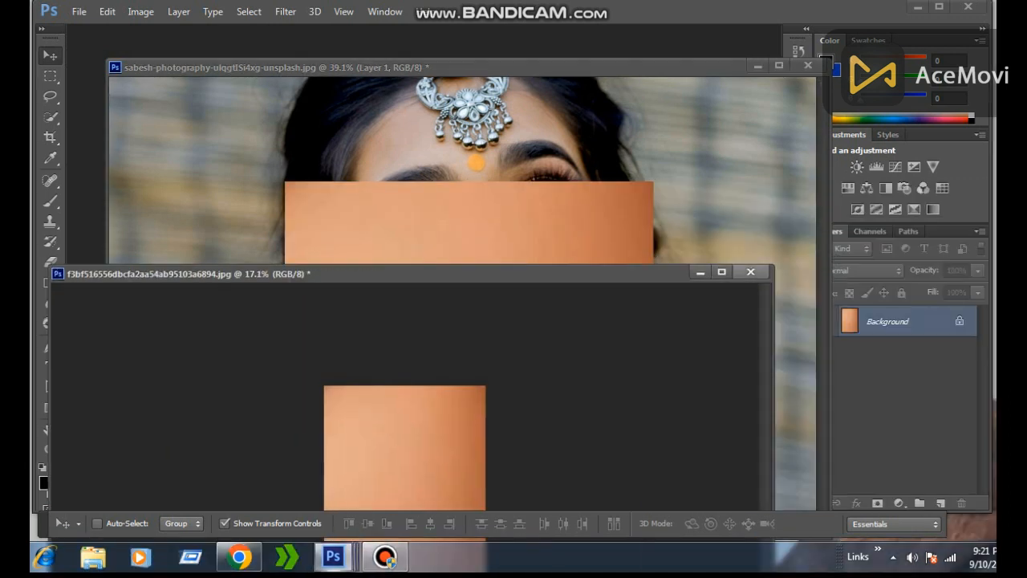
{"action": "left_click", "coordinate": [751, 272]}
{"action": "left_click", "coordinate": [515, 194]}
Position the skin-tone layer over the face, widen it to 149.75%, and set its fill to 65%
{"action": "scroll", "coordinate": [490, 353], "scroll_direction": "down", "scroll_amount": 5}
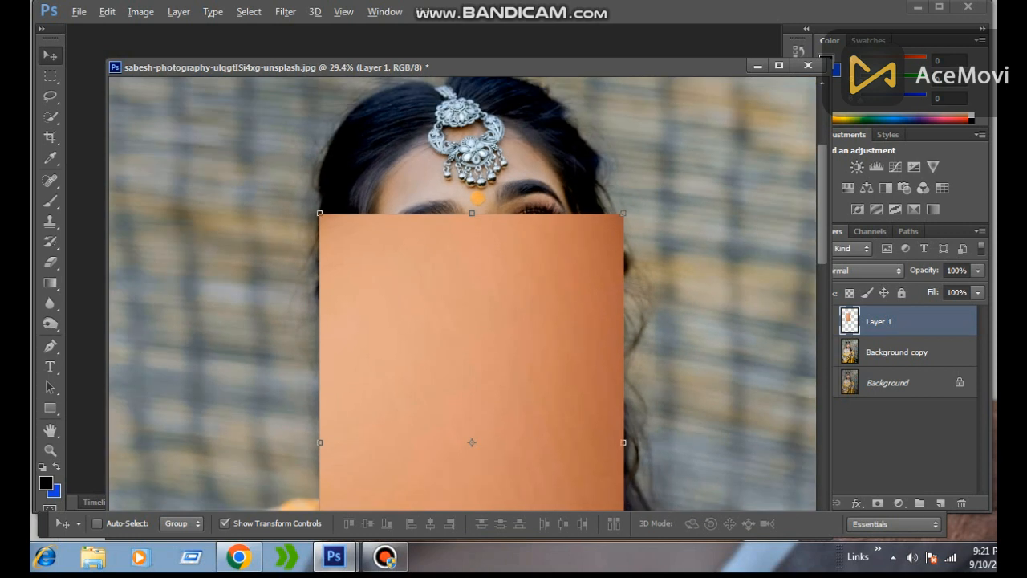
{"action": "left_click_drag", "start_coordinate": [393, 267], "coordinate": [394, 141]}
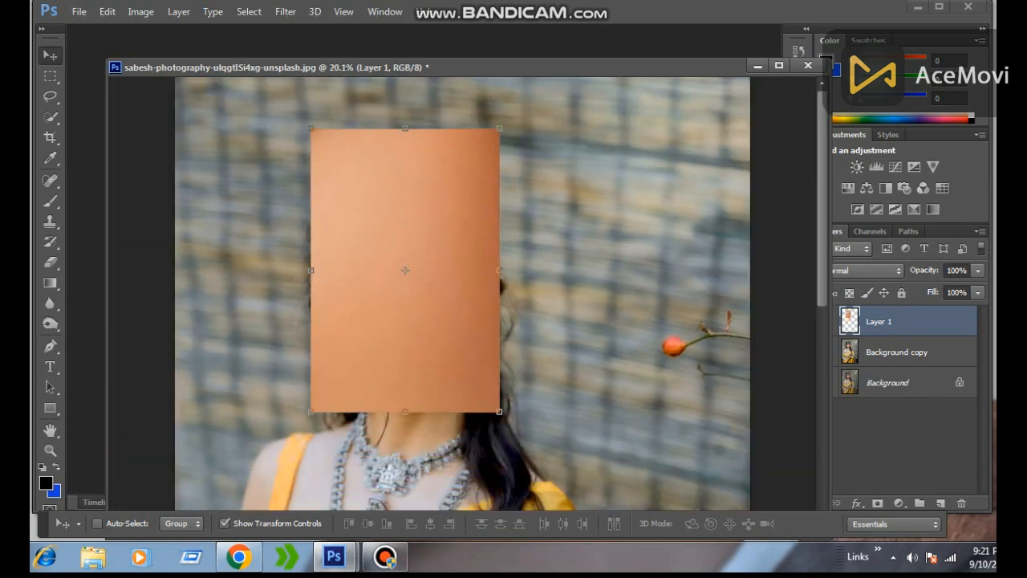
{"action": "left_click_drag", "start_coordinate": [311, 270], "coordinate": [217, 270]}
{"action": "left_click_drag", "start_coordinate": [346, 262], "coordinate": [376, 260]}
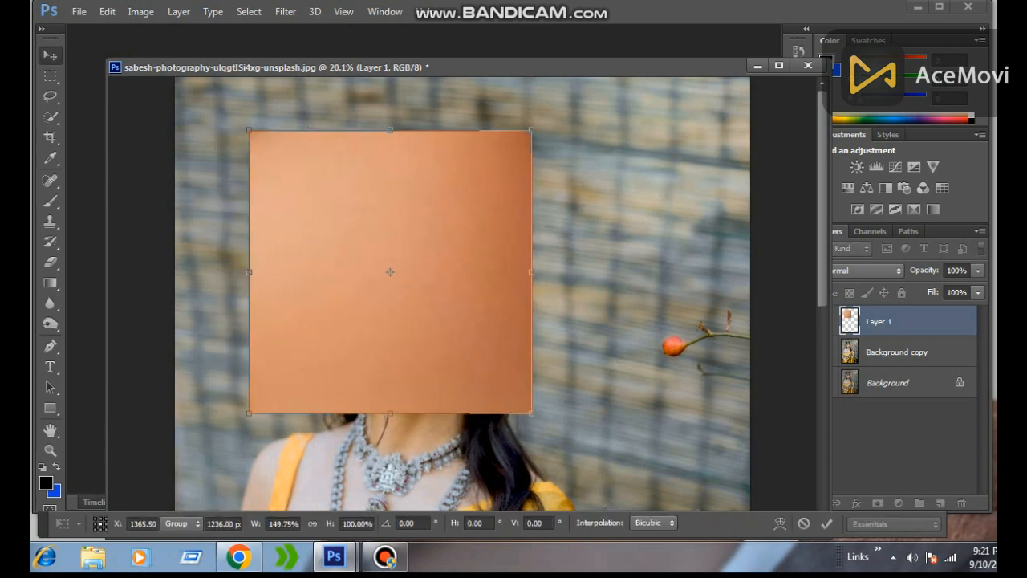
{"action": "key", "text": "Return"}
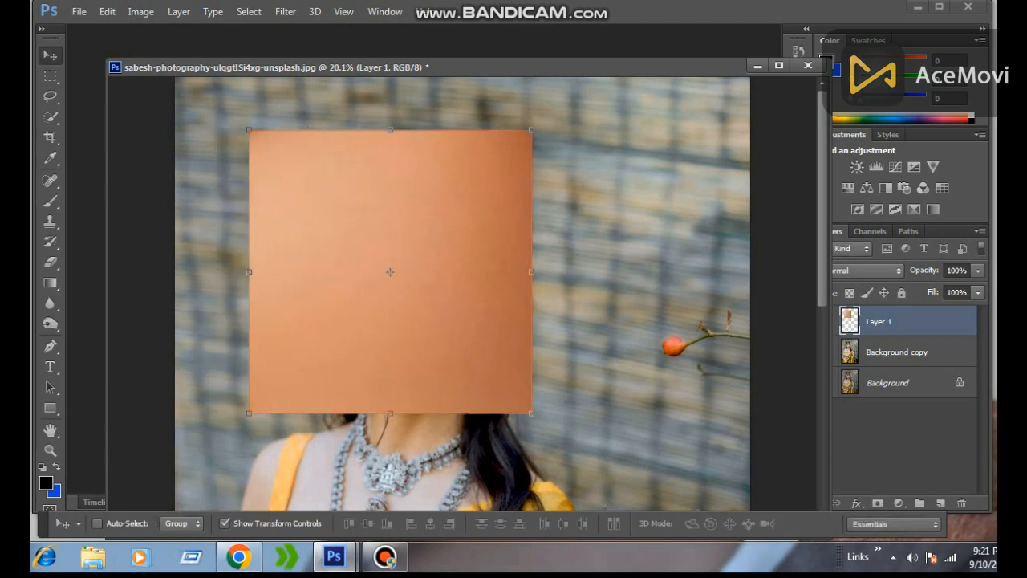
{"action": "left_click", "coordinate": [978, 292]}
{"action": "left_click_drag", "start_coordinate": [974, 310], "coordinate": [950, 310]}
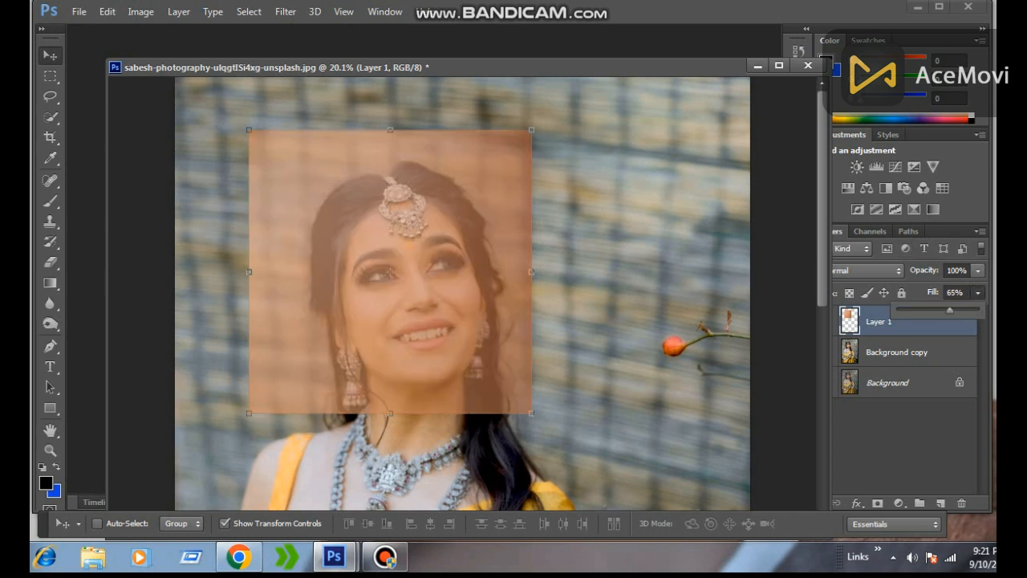
Set up the Eraser with a 69 px brush at 28% opacity for the skin-tone layer
{"action": "scroll", "coordinate": [366, 250], "scroll_direction": "up", "scroll_amount": 5}
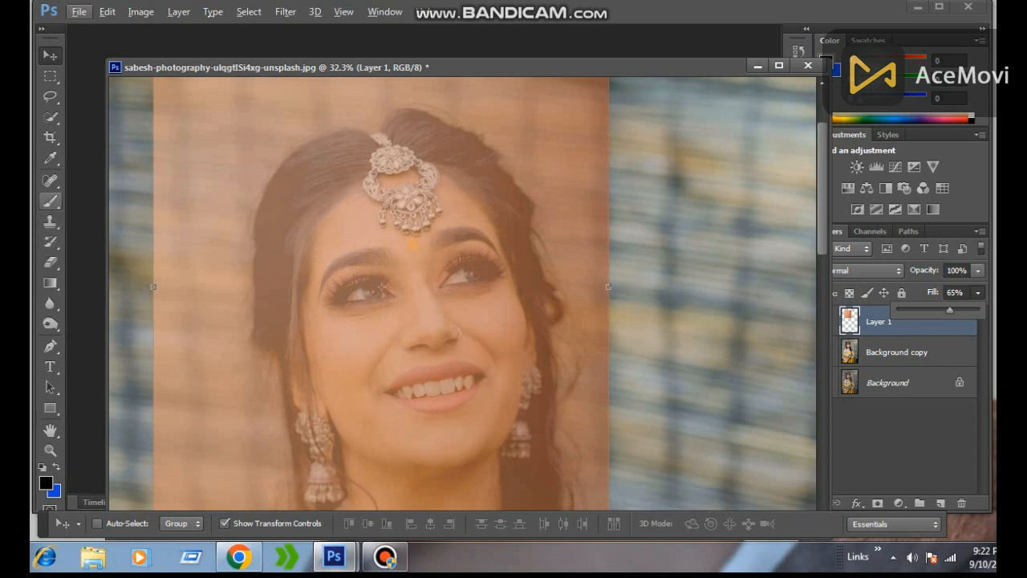
{"action": "left_click", "coordinate": [50, 262]}
{"action": "scroll", "coordinate": [365, 309], "scroll_direction": "up", "scroll_amount": 3}
{"action": "right_click", "coordinate": [465, 275]}
{"action": "left_click", "coordinate": [530, 313]}
{"action": "left_click_drag", "start_coordinate": [332, 280], "coordinate": [386, 274]}
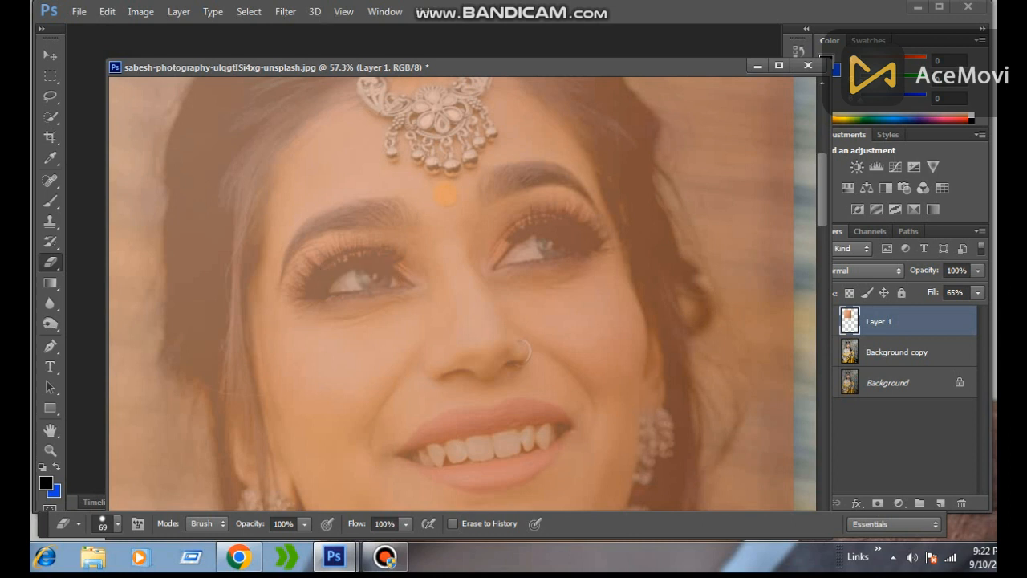
{"action": "left_click", "coordinate": [304, 523]}
{"action": "left_click_drag", "start_coordinate": [309, 507], "coordinate": [246, 507]}
Erase the skin-tone layer over both eyes and eyebrows
{"action": "mouse_move", "coordinate": [401, 277]}
{"action": "left_mouse_down"}
{"action": "mouse_move", "coordinate": [315, 282]}
{"action": "mouse_move", "coordinate": [339, 263]}
{"action": "mouse_move", "coordinate": [379, 256]}
{"action": "mouse_move", "coordinate": [335, 294]}
{"action": "mouse_move", "coordinate": [396, 290]}
{"action": "mouse_move", "coordinate": [312, 299]}
{"action": "mouse_move", "coordinate": [296, 286]}
{"action": "left_mouse_up"}
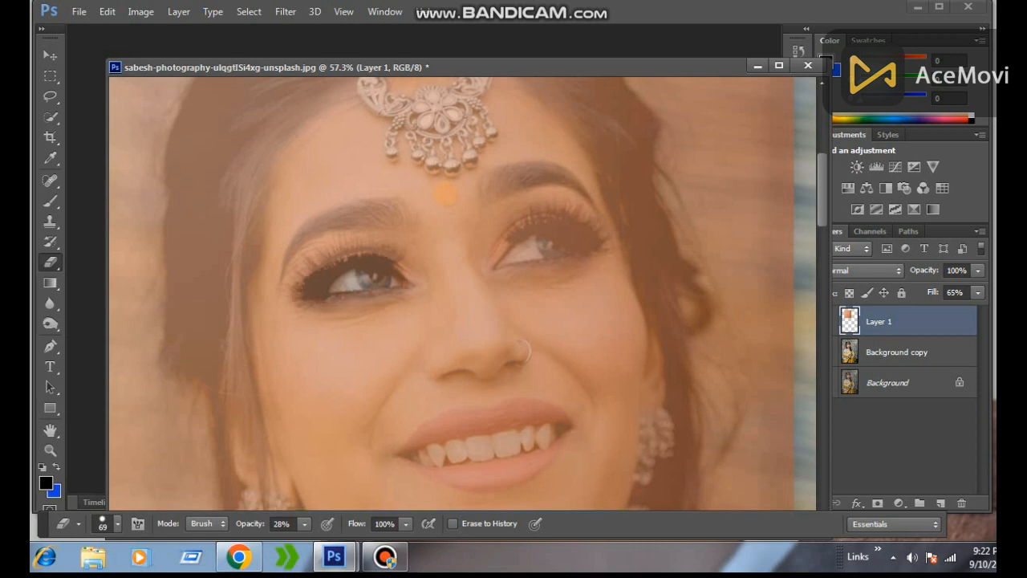
{"action": "mouse_move", "coordinate": [393, 214]}
{"action": "left_mouse_down"}
{"action": "mouse_move", "coordinate": [345, 217]}
{"action": "mouse_move", "coordinate": [292, 253]}
{"action": "mouse_move", "coordinate": [295, 274]}
{"action": "left_mouse_up"}
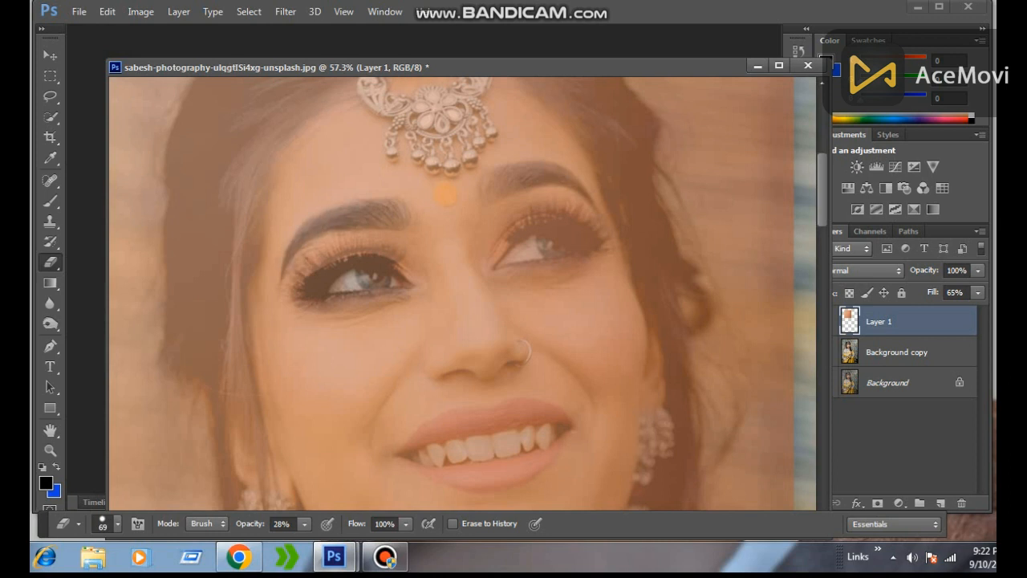
{"action": "mouse_move", "coordinate": [488, 188]}
{"action": "left_mouse_down"}
{"action": "mouse_move", "coordinate": [542, 178]}
{"action": "mouse_move", "coordinate": [599, 194]}
{"action": "mouse_move", "coordinate": [538, 252]}
{"action": "mouse_move", "coordinate": [504, 257]}
{"action": "mouse_move", "coordinate": [576, 213]}
{"action": "left_mouse_up"}
{"action": "left_click_drag", "start_coordinate": [597, 249], "coordinate": [495, 268]}
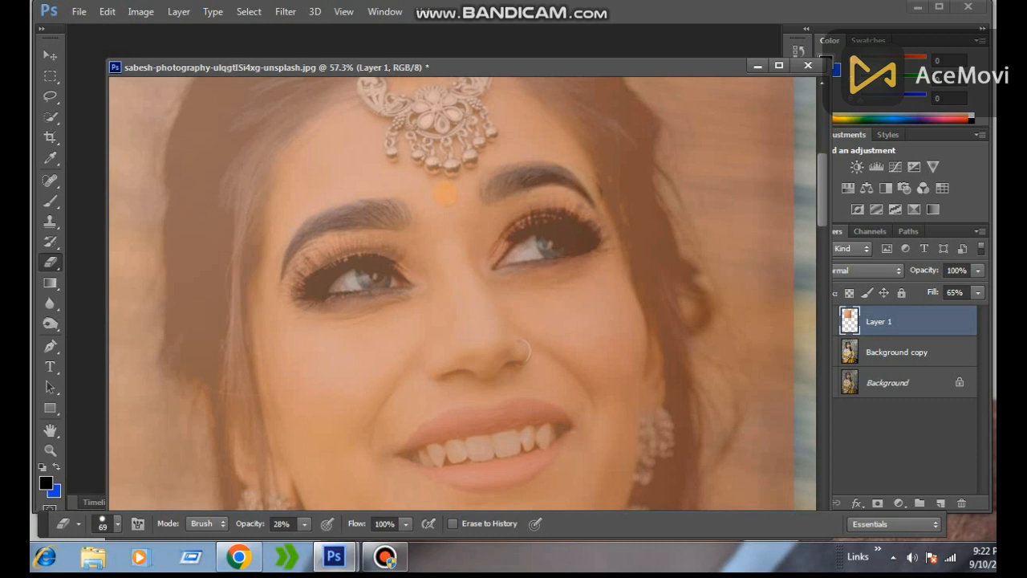
Erase the skin-tone layer over the lips and teeth
{"action": "left_click_drag", "start_coordinate": [481, 337], "coordinate": [488, 247]}
{"action": "left_click_drag", "start_coordinate": [549, 325], "coordinate": [416, 365]}
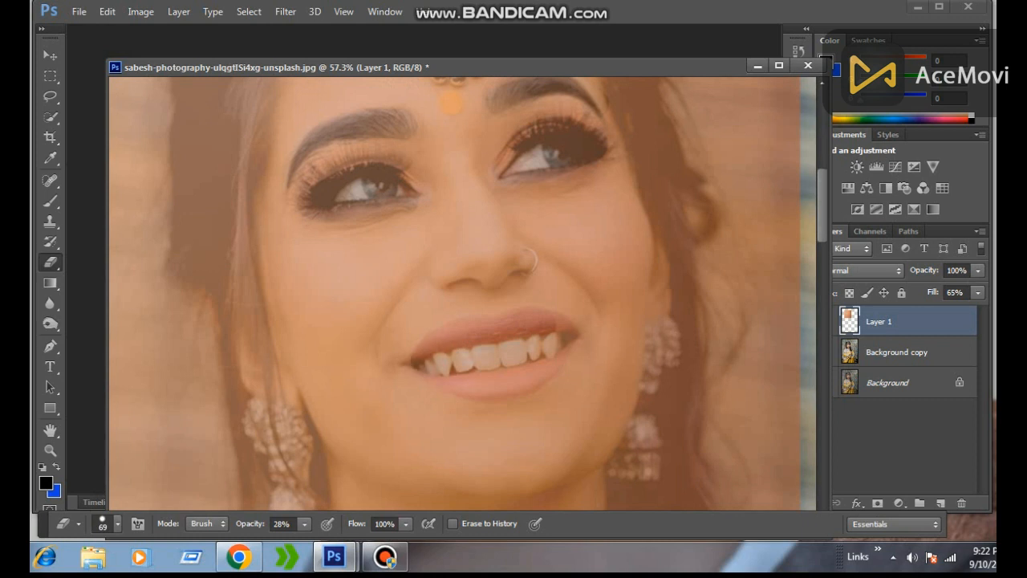
{"action": "left_click_drag", "start_coordinate": [565, 345], "coordinate": [567, 330]}
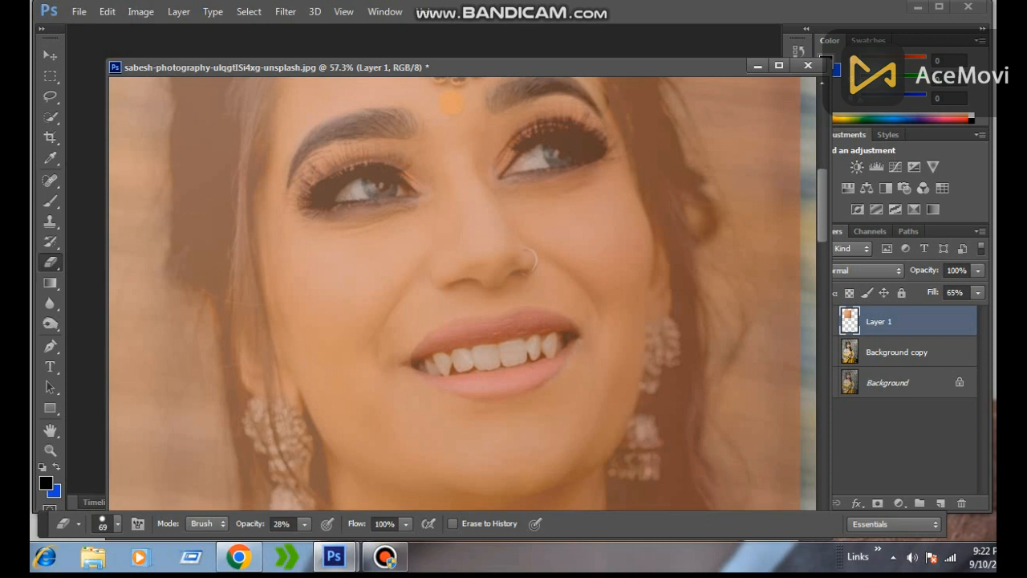
Enlarge the eraser to 139 px and erase the skin tone over the hair around the face
{"action": "scroll", "coordinate": [527, 258], "scroll_direction": "down", "scroll_amount": 6}
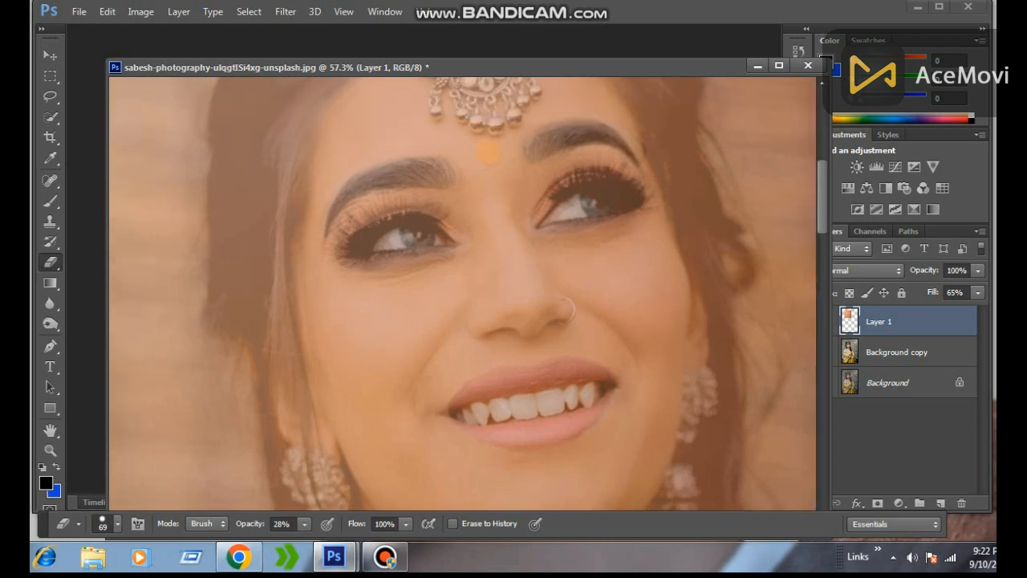
{"action": "left_click_drag", "start_coordinate": [545, 347], "coordinate": [542, 269]}
{"action": "right_click", "coordinate": [544, 269]}
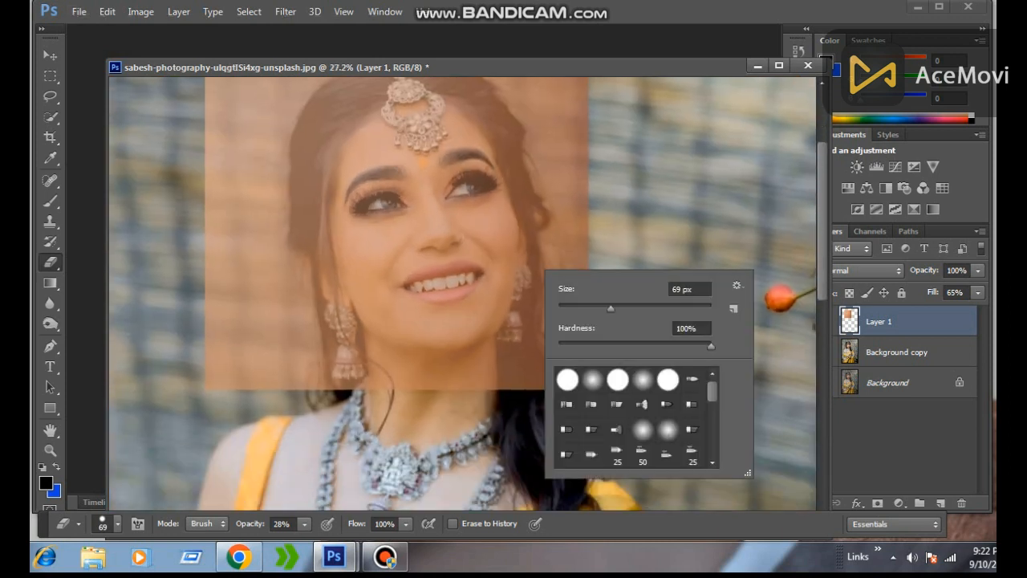
{"action": "left_click_drag", "start_coordinate": [610, 308], "coordinate": [650, 308]}
{"action": "mouse_move", "coordinate": [527, 319]}
{"action": "left_mouse_down"}
{"action": "mouse_move", "coordinate": [515, 349]}
{"action": "mouse_move", "coordinate": [525, 377]}
{"action": "mouse_move", "coordinate": [543, 365]}
{"action": "mouse_move", "coordinate": [542, 281]}
{"action": "mouse_move", "coordinate": [489, 95]}
{"action": "mouse_move", "coordinate": [345, 84]}
{"action": "mouse_move", "coordinate": [296, 213]}
{"action": "mouse_move", "coordinate": [298, 337]}
{"action": "left_mouse_up"}
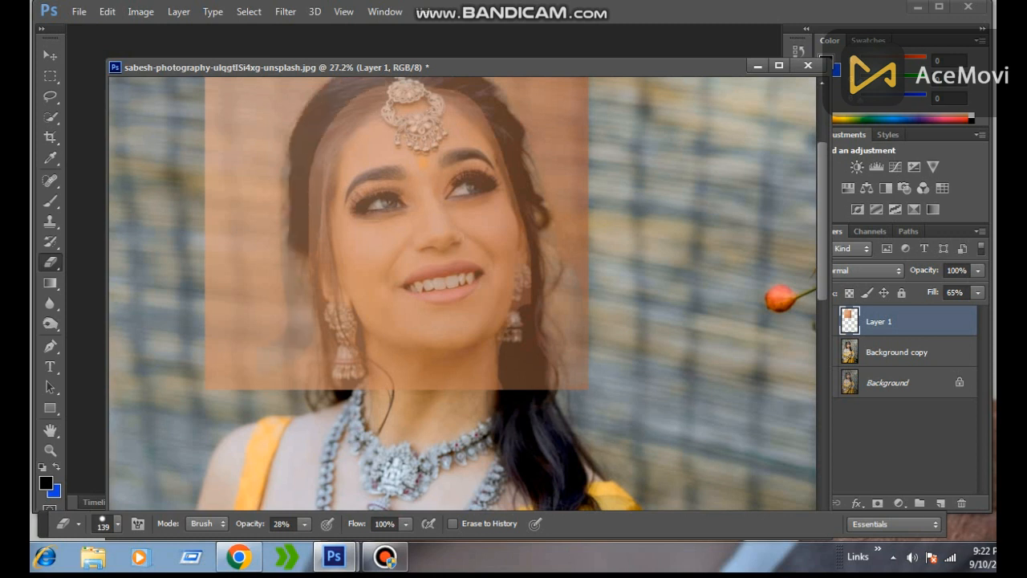
Enlarge the eraser to 246 px and erase the skin tone from the background and hair on the left side of the head
{"action": "right_click", "coordinate": [243, 132]}
{"action": "left_click_drag", "start_coordinate": [348, 172], "coordinate": [373, 173]}
{"action": "mouse_move", "coordinate": [230, 118]}
{"action": "left_mouse_down"}
{"action": "mouse_move", "coordinate": [243, 319]}
{"action": "mouse_move", "coordinate": [272, 228]}
{"action": "left_mouse_up"}
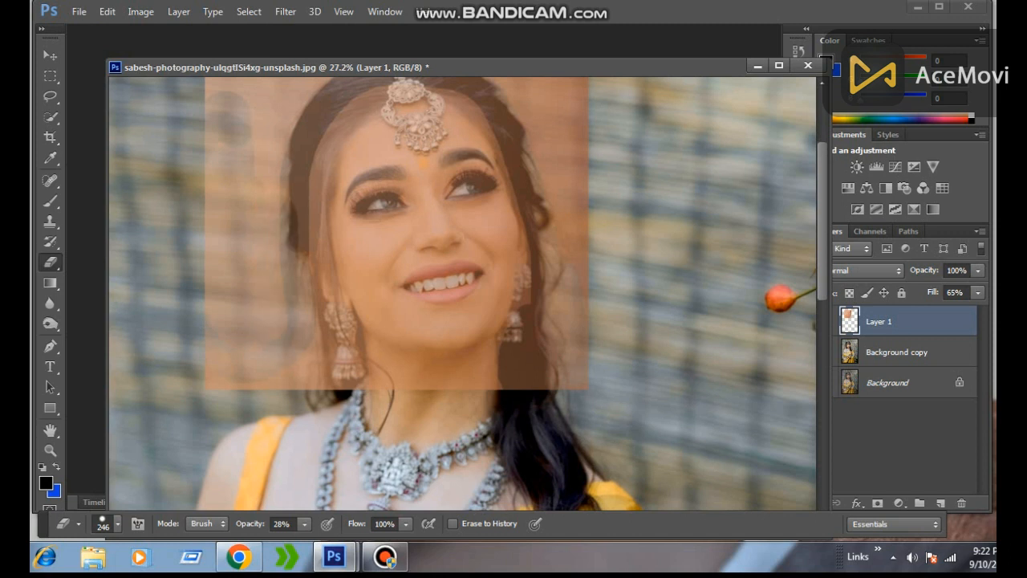
{"action": "mouse_move", "coordinate": [341, 377]}
{"action": "left_mouse_down"}
{"action": "mouse_move", "coordinate": [329, 357]}
{"action": "mouse_move", "coordinate": [337, 337]}
{"action": "mouse_move", "coordinate": [317, 273]}
{"action": "mouse_move", "coordinate": [297, 104]}
{"action": "mouse_move", "coordinate": [220, 84]}
{"action": "left_mouse_up"}
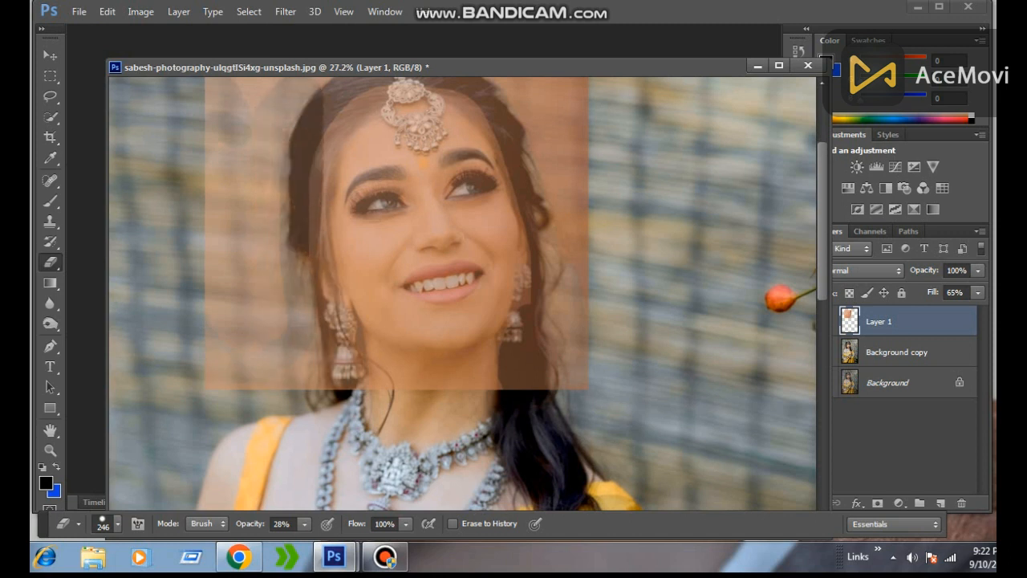
Erase the skin-tone layer from the background above the head and along its left side
{"action": "scroll", "coordinate": [215, 193], "scroll_direction": "up", "scroll_amount": 3}
{"action": "mouse_move", "coordinate": [210, 255]}
{"action": "left_mouse_down"}
{"action": "mouse_move", "coordinate": [251, 197]}
{"action": "mouse_move", "coordinate": [318, 192]}
{"action": "mouse_move", "coordinate": [320, 221]}
{"action": "mouse_move", "coordinate": [428, 193]}
{"action": "mouse_move", "coordinate": [472, 206]}
{"action": "left_mouse_up"}
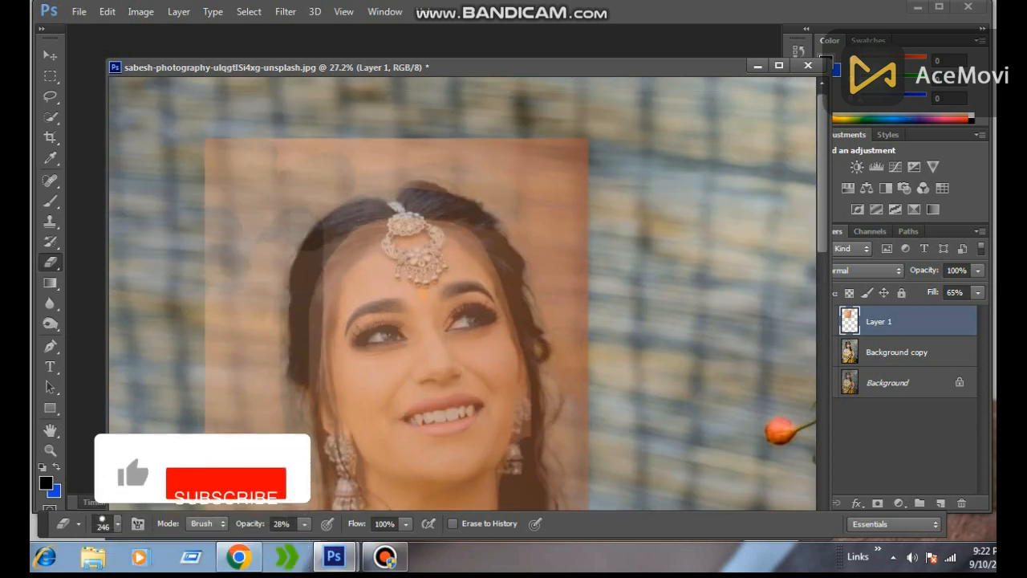
{"action": "left_click_drag", "start_coordinate": [281, 156], "coordinate": [555, 161]}
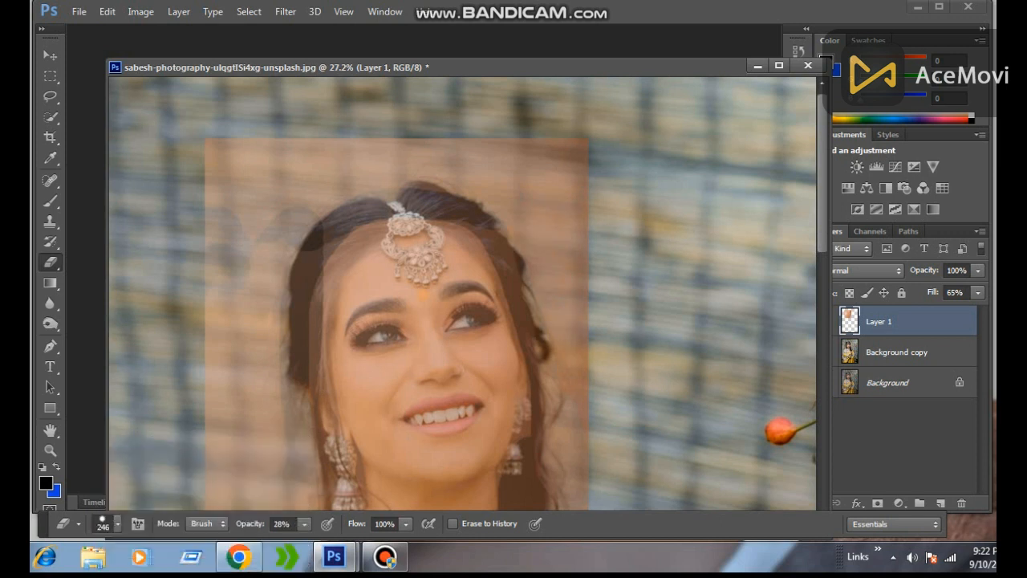
{"action": "mouse_move", "coordinate": [466, 218]}
{"action": "left_mouse_down"}
{"action": "mouse_move", "coordinate": [361, 216]}
{"action": "mouse_move", "coordinate": [297, 286]}
{"action": "mouse_move", "coordinate": [244, 311]}
{"action": "mouse_move", "coordinate": [238, 361]}
{"action": "left_mouse_up"}
Erase the skin-tone layer over the neck, the lower hair and the background beside the neck
{"action": "scroll", "coordinate": [240, 361], "scroll_direction": "down", "scroll_amount": 5}
{"action": "left_click_drag", "start_coordinate": [313, 88], "coordinate": [337, 321]}
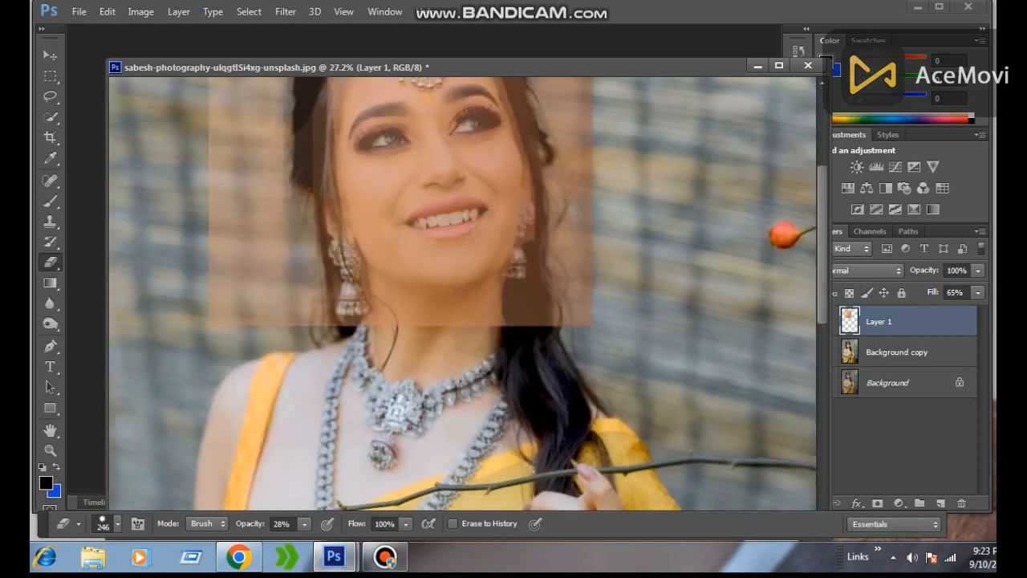
{"action": "left_click_drag", "start_coordinate": [417, 321], "coordinate": [346, 319]}
{"action": "mouse_move", "coordinate": [278, 312]}
{"action": "left_mouse_down"}
{"action": "mouse_move", "coordinate": [448, 315]}
{"action": "mouse_move", "coordinate": [459, 306]}
{"action": "mouse_move", "coordinate": [437, 279]}
{"action": "mouse_move", "coordinate": [459, 234]}
{"action": "mouse_move", "coordinate": [440, 303]}
{"action": "mouse_move", "coordinate": [405, 290]}
{"action": "mouse_move", "coordinate": [289, 306]}
{"action": "mouse_move", "coordinate": [270, 248]}
{"action": "mouse_move", "coordinate": [298, 283]}
{"action": "mouse_move", "coordinate": [461, 290]}
{"action": "left_mouse_up"}
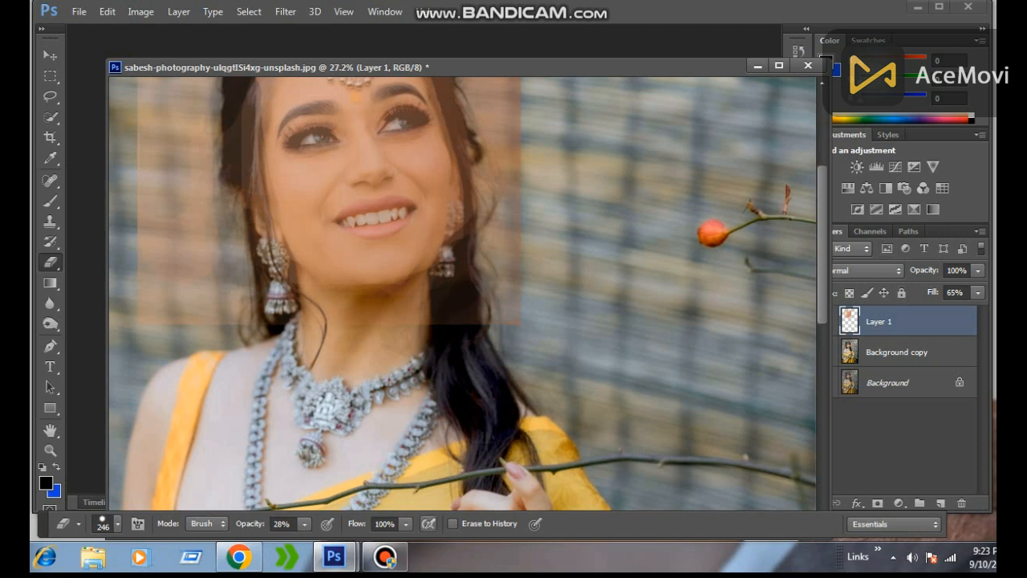
Raise the eraser opacity to 43% and erase more skin tone from the background and hair beside the neck
{"action": "left_click", "coordinate": [304, 524]}
{"action": "left_click_drag", "start_coordinate": [306, 507], "coordinate": [316, 507]}
{"action": "mouse_move", "coordinate": [250, 262]}
{"action": "left_mouse_down"}
{"action": "mouse_move", "coordinate": [249, 213]}
{"action": "mouse_move", "coordinate": [228, 162]}
{"action": "mouse_move", "coordinate": [237, 175]}
{"action": "mouse_move", "coordinate": [173, 250]}
{"action": "left_mouse_up"}
{"action": "mouse_move", "coordinate": [371, 308]}
{"action": "left_mouse_down"}
{"action": "mouse_move", "coordinate": [454, 297]}
{"action": "mouse_move", "coordinate": [462, 278]}
{"action": "mouse_move", "coordinate": [314, 290]}
{"action": "left_mouse_up"}
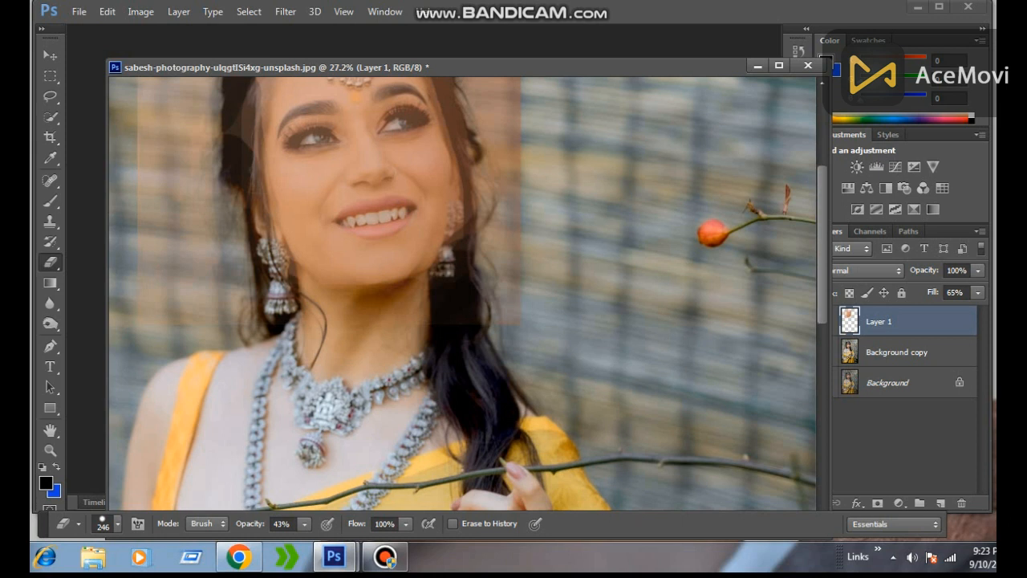
Erase the skin tone over the top of the hair, the forehead jewellery and the background around the head
{"action": "scroll", "coordinate": [462, 294], "scroll_direction": "up", "scroll_amount": 5}
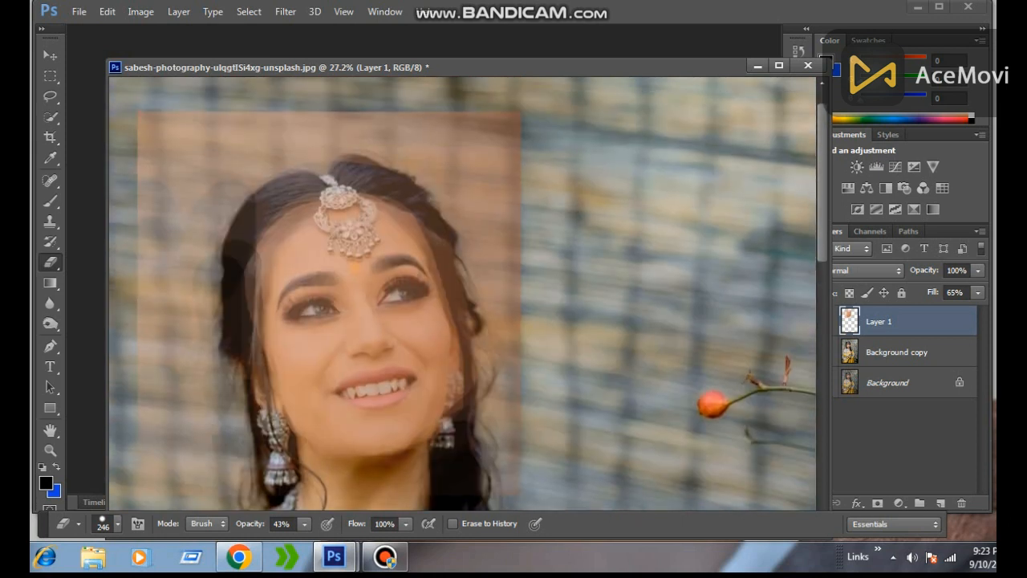
{"action": "scroll", "coordinate": [322, 309], "scroll_direction": "up", "scroll_amount": 1}
{"action": "mouse_move", "coordinate": [281, 152]}
{"action": "left_mouse_down"}
{"action": "mouse_move", "coordinate": [221, 201]}
{"action": "mouse_move", "coordinate": [232, 277]}
{"action": "mouse_move", "coordinate": [353, 142]}
{"action": "mouse_move", "coordinate": [409, 161]}
{"action": "mouse_move", "coordinate": [474, 217]}
{"action": "mouse_move", "coordinate": [490, 257]}
{"action": "mouse_move", "coordinate": [506, 405]}
{"action": "left_mouse_up"}
{"action": "mouse_move", "coordinate": [521, 153]}
{"action": "left_mouse_down"}
{"action": "mouse_move", "coordinate": [489, 118]}
{"action": "mouse_move", "coordinate": [241, 143]}
{"action": "mouse_move", "coordinate": [224, 164]}
{"action": "left_mouse_up"}
{"action": "left_click_drag", "start_coordinate": [263, 199], "coordinate": [228, 239]}
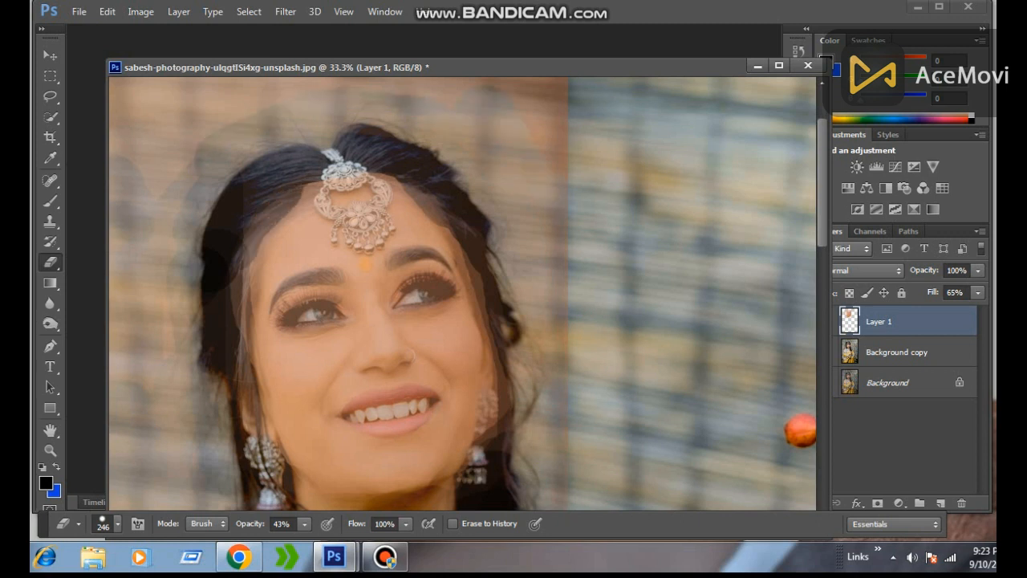
{"action": "left_click_drag", "start_coordinate": [293, 179], "coordinate": [331, 166]}
Reduce the eraser to 72 px and clear the skin tone from the forehead jewellery and the eye and eyebrow on the image's left
{"action": "right_click", "coordinate": [427, 203]}
{"action": "left_click", "coordinate": [496, 240]}
{"action": "key", "text": "Return"}
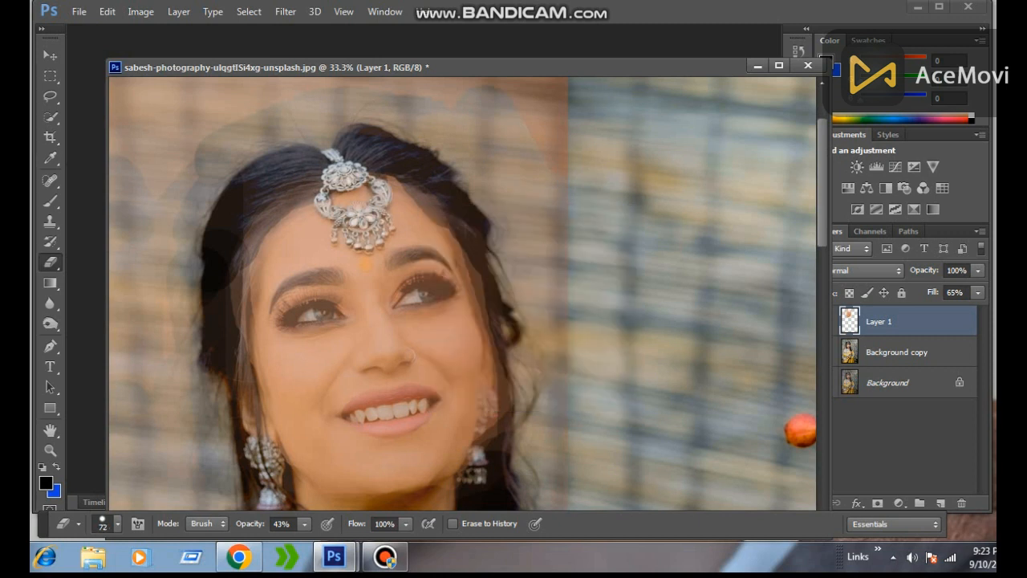
{"action": "mouse_move", "coordinate": [330, 310]}
{"action": "left_mouse_down"}
{"action": "mouse_move", "coordinate": [312, 309]}
{"action": "mouse_move", "coordinate": [305, 321]}
{"action": "mouse_move", "coordinate": [277, 312]}
{"action": "left_mouse_up"}
{"action": "mouse_move", "coordinate": [337, 272]}
{"action": "left_mouse_down"}
{"action": "mouse_move", "coordinate": [282, 290]}
{"action": "mouse_move", "coordinate": [272, 315]}
{"action": "left_mouse_up"}
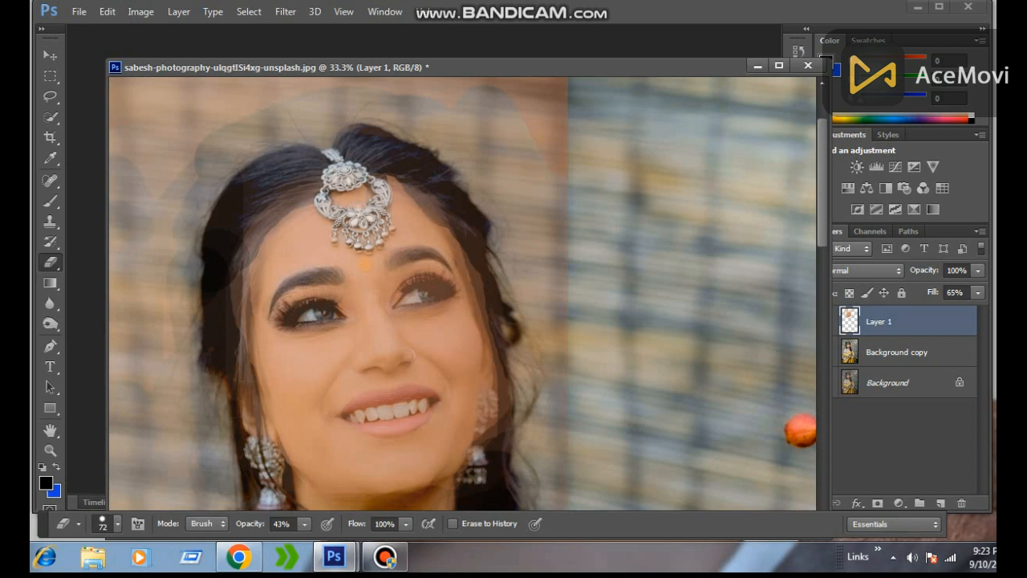
Clear the remaining skin tone from the eye and eyebrow on the image's right, the lips, the teeth and the jewellery edges
{"action": "mouse_move", "coordinate": [395, 259]}
{"action": "left_mouse_down"}
{"action": "mouse_move", "coordinate": [451, 264]}
{"action": "mouse_move", "coordinate": [427, 302]}
{"action": "mouse_move", "coordinate": [442, 297]}
{"action": "left_mouse_up"}
{"action": "mouse_move", "coordinate": [418, 405]}
{"action": "left_mouse_down"}
{"action": "mouse_move", "coordinate": [353, 414]}
{"action": "mouse_move", "coordinate": [416, 394]}
{"action": "mouse_move", "coordinate": [430, 401]}
{"action": "left_mouse_up"}
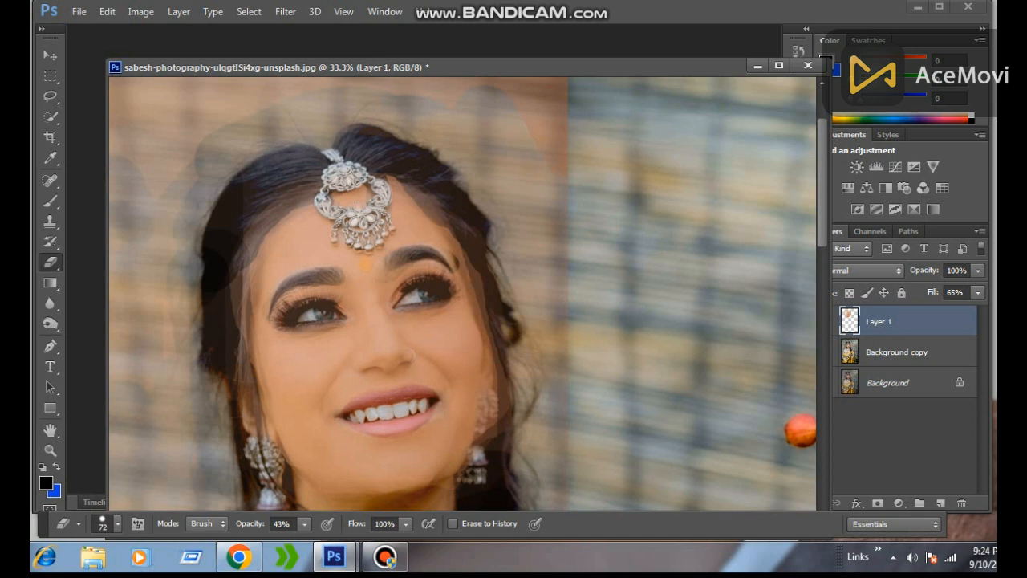
{"action": "left_click_drag", "start_coordinate": [417, 295], "coordinate": [447, 297]}
{"action": "mouse_move", "coordinate": [342, 316]}
{"action": "left_mouse_down"}
{"action": "mouse_move", "coordinate": [289, 319]}
{"action": "mouse_move", "coordinate": [312, 304]}
{"action": "mouse_move", "coordinate": [347, 316]}
{"action": "mouse_move", "coordinate": [303, 305]}
{"action": "mouse_move", "coordinate": [330, 302]}
{"action": "mouse_move", "coordinate": [299, 283]}
{"action": "mouse_move", "coordinate": [278, 297]}
{"action": "left_mouse_up"}
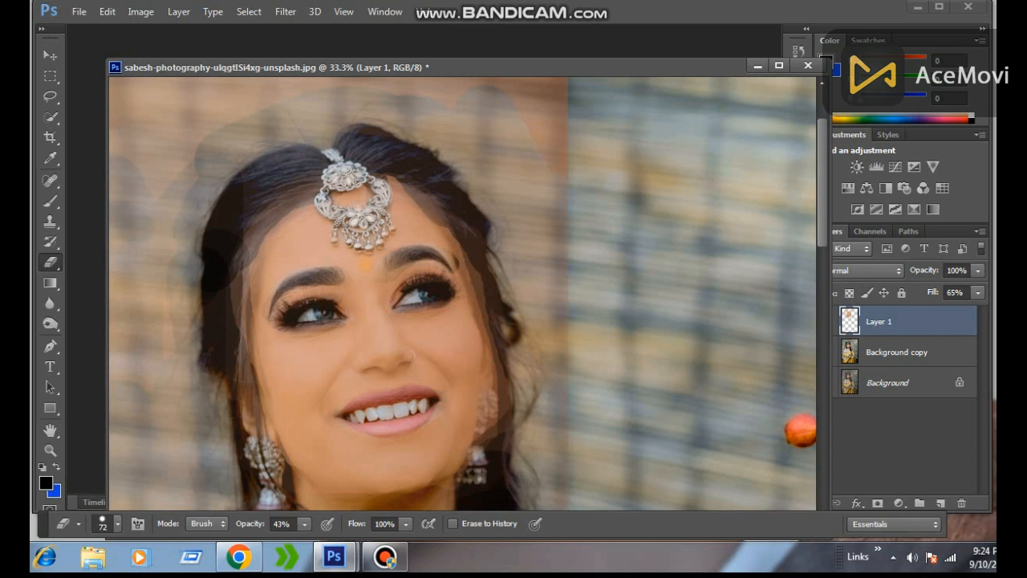
{"action": "left_click_drag", "start_coordinate": [400, 256], "coordinate": [441, 255]}
{"action": "left_click", "coordinate": [426, 254]}
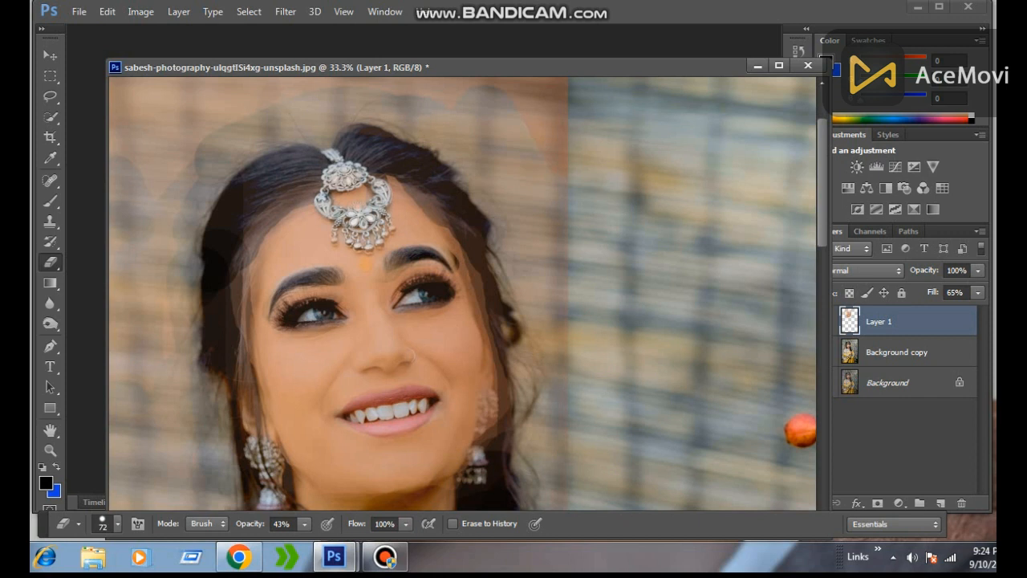
{"action": "left_click_drag", "start_coordinate": [351, 245], "coordinate": [390, 234]}
{"action": "left_click_drag", "start_coordinate": [392, 191], "coordinate": [390, 183]}
Enlarge the eraser to 116 px and erase the skin tone over the hair and earring on the image's left
{"action": "left_click_drag", "start_coordinate": [456, 471], "coordinate": [445, 326]}
{"action": "right_click", "coordinate": [445, 326]}
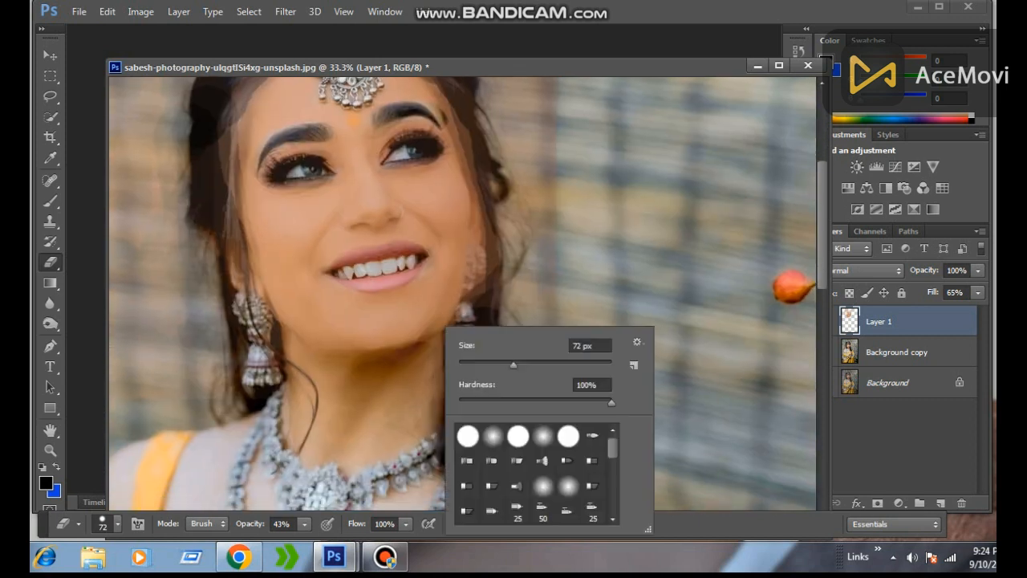
{"action": "left_click_drag", "start_coordinate": [513, 364], "coordinate": [542, 365]}
{"action": "key", "text": "Return"}
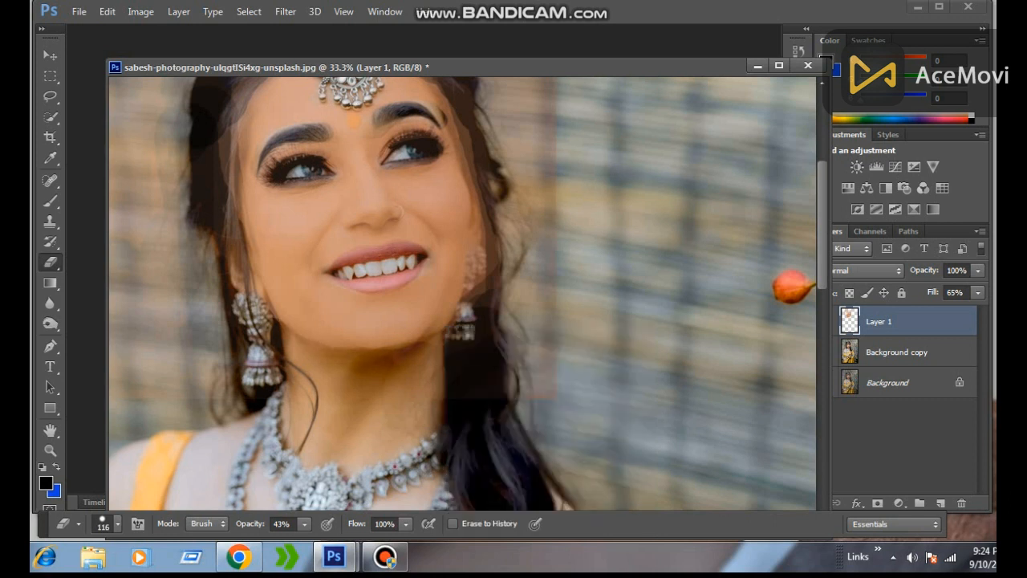
{"action": "mouse_move", "coordinate": [225, 258]}
{"action": "left_mouse_down"}
{"action": "mouse_move", "coordinate": [225, 284]}
{"action": "mouse_move", "coordinate": [206, 193]}
{"action": "mouse_move", "coordinate": [238, 252]}
{"action": "left_mouse_up"}
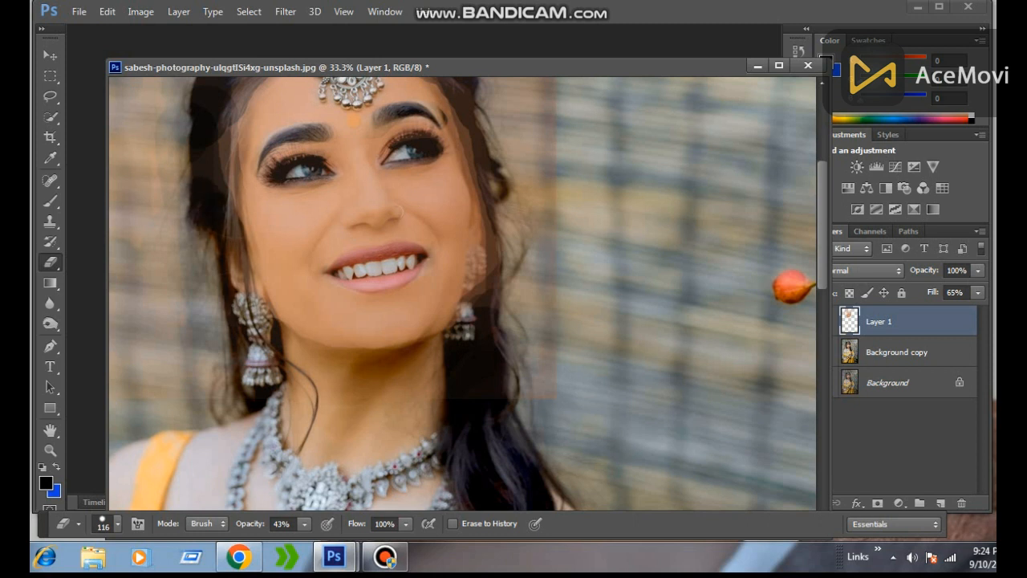
{"action": "scroll", "coordinate": [462, 294], "scroll_direction": "up", "scroll_amount": 2}
{"action": "left_click_drag", "start_coordinate": [226, 141], "coordinate": [225, 233]}
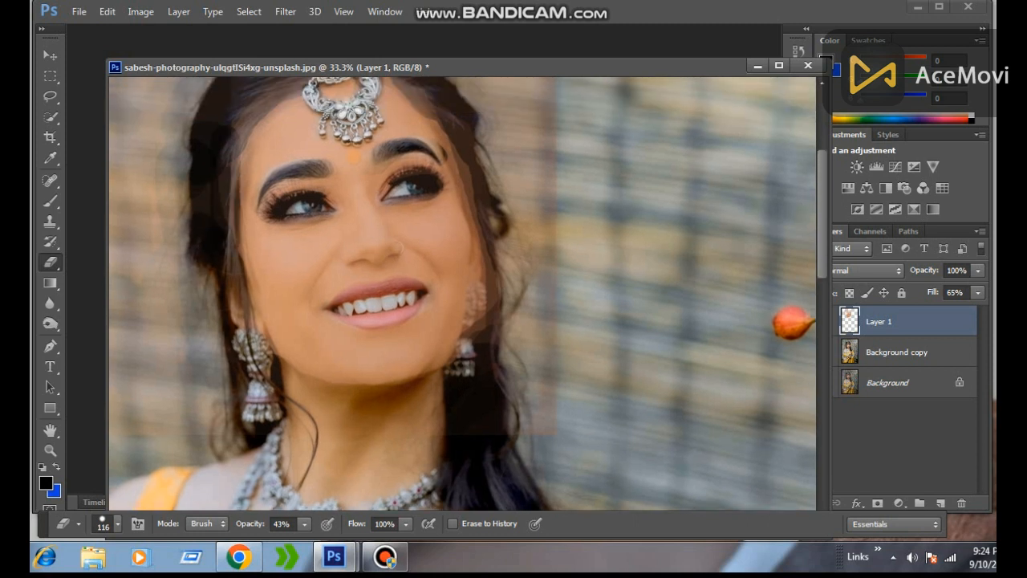
{"action": "mouse_move", "coordinate": [223, 170]}
{"action": "left_mouse_down"}
{"action": "mouse_move", "coordinate": [227, 255]}
{"action": "mouse_move", "coordinate": [223, 175]}
{"action": "left_mouse_up"}
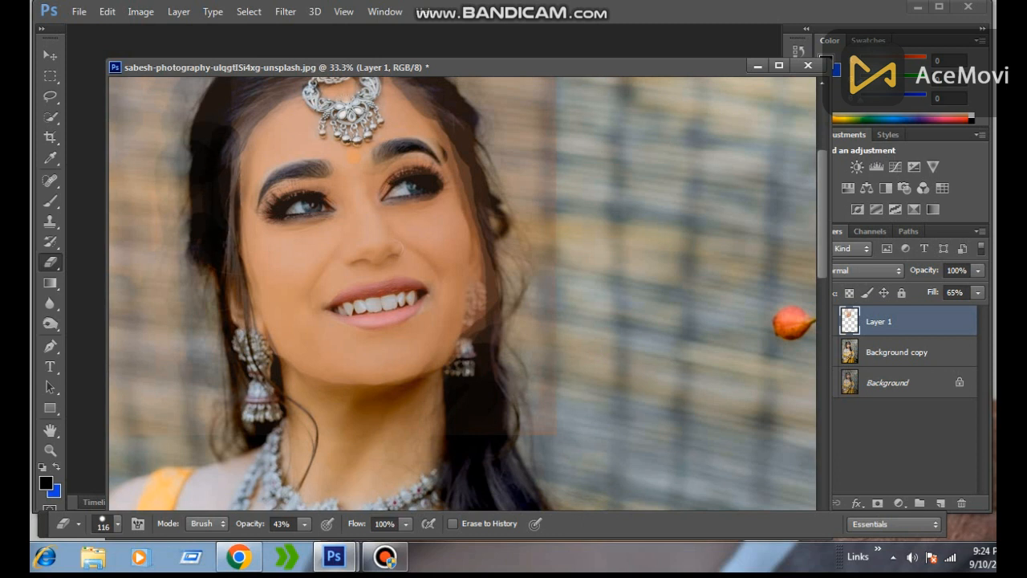
Erase the skin tone from the hair along the top of the head and down the image's right, including the earring
{"action": "scroll", "coordinate": [462, 293], "scroll_direction": "up", "scroll_amount": 3}
{"action": "mouse_move", "coordinate": [239, 221]}
{"action": "left_mouse_down"}
{"action": "mouse_move", "coordinate": [299, 157]}
{"action": "mouse_move", "coordinate": [250, 181]}
{"action": "mouse_move", "coordinate": [225, 269]}
{"action": "mouse_move", "coordinate": [281, 149]}
{"action": "mouse_move", "coordinate": [351, 139]}
{"action": "mouse_move", "coordinate": [445, 191]}
{"action": "mouse_move", "coordinate": [408, 153]}
{"action": "mouse_move", "coordinate": [475, 255]}
{"action": "mouse_move", "coordinate": [481, 291]}
{"action": "mouse_move", "coordinate": [459, 236]}
{"action": "mouse_move", "coordinate": [487, 368]}
{"action": "mouse_move", "coordinate": [481, 341]}
{"action": "mouse_move", "coordinate": [485, 385]}
{"action": "mouse_move", "coordinate": [458, 441]}
{"action": "mouse_move", "coordinate": [496, 401]}
{"action": "left_mouse_up"}
{"action": "mouse_move", "coordinate": [486, 341]}
{"action": "left_mouse_down"}
{"action": "mouse_move", "coordinate": [487, 401]}
{"action": "mouse_move", "coordinate": [475, 281]}
{"action": "mouse_move", "coordinate": [451, 211]}
{"action": "mouse_move", "coordinate": [485, 352]}
{"action": "left_mouse_up"}
{"action": "mouse_move", "coordinate": [454, 240]}
{"action": "left_mouse_down"}
{"action": "mouse_move", "coordinate": [441, 197]}
{"action": "mouse_move", "coordinate": [419, 178]}
{"action": "mouse_move", "coordinate": [401, 132]}
{"action": "mouse_move", "coordinate": [341, 123]}
{"action": "left_mouse_up"}
Set the fill of the skin-tone layer to 100%
{"action": "scroll", "coordinate": [482, 369], "scroll_direction": "down", "scroll_amount": 5}
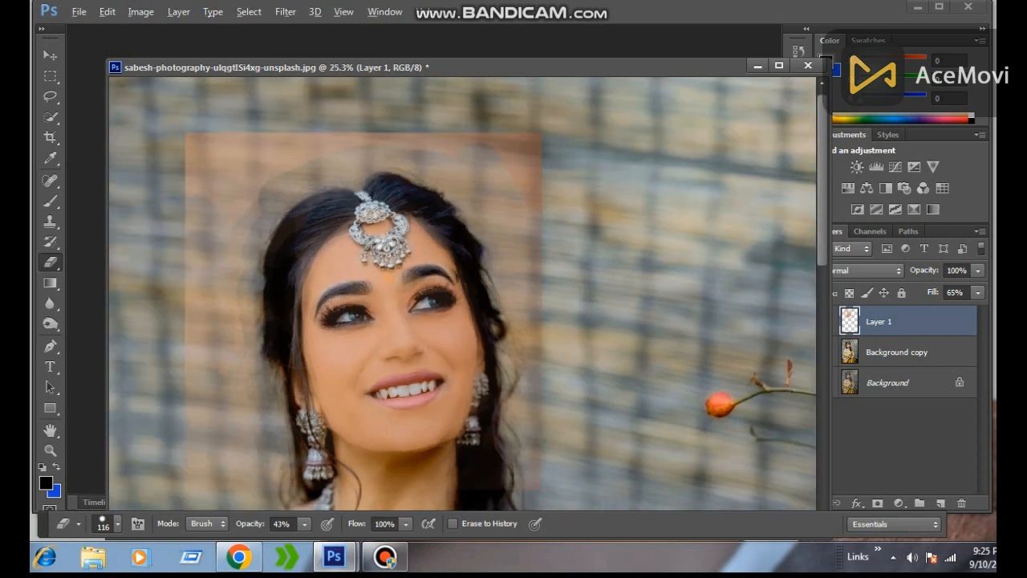
{"action": "scroll", "coordinate": [481, 369], "scroll_direction": "down", "scroll_amount": 2}
{"action": "scroll", "coordinate": [498, 369], "scroll_direction": "up", "scroll_amount": 3}
{"action": "scroll", "coordinate": [498, 369], "scroll_direction": "down", "scroll_amount": 1}
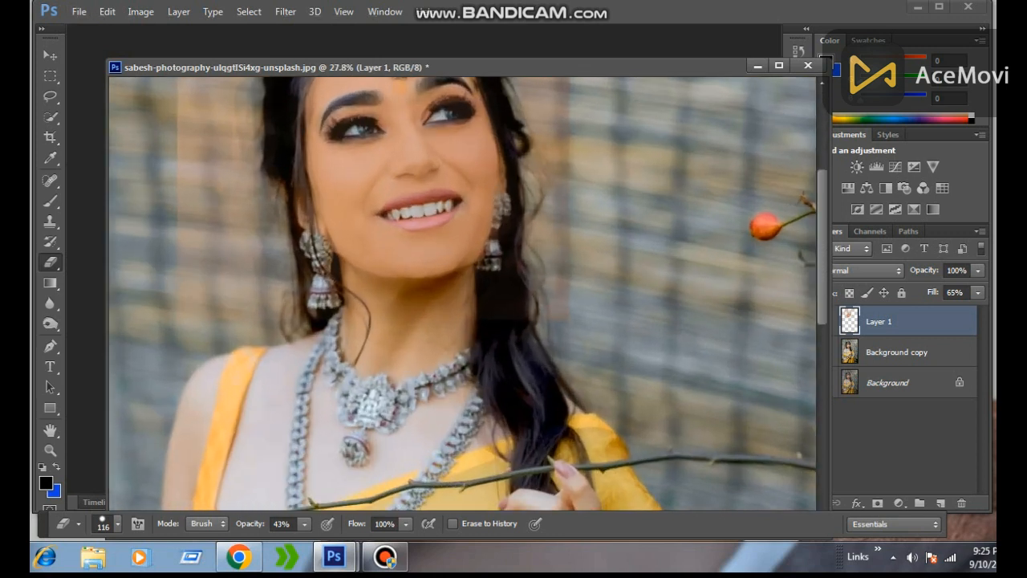
{"action": "scroll", "coordinate": [497, 369], "scroll_direction": "up", "scroll_amount": 5}
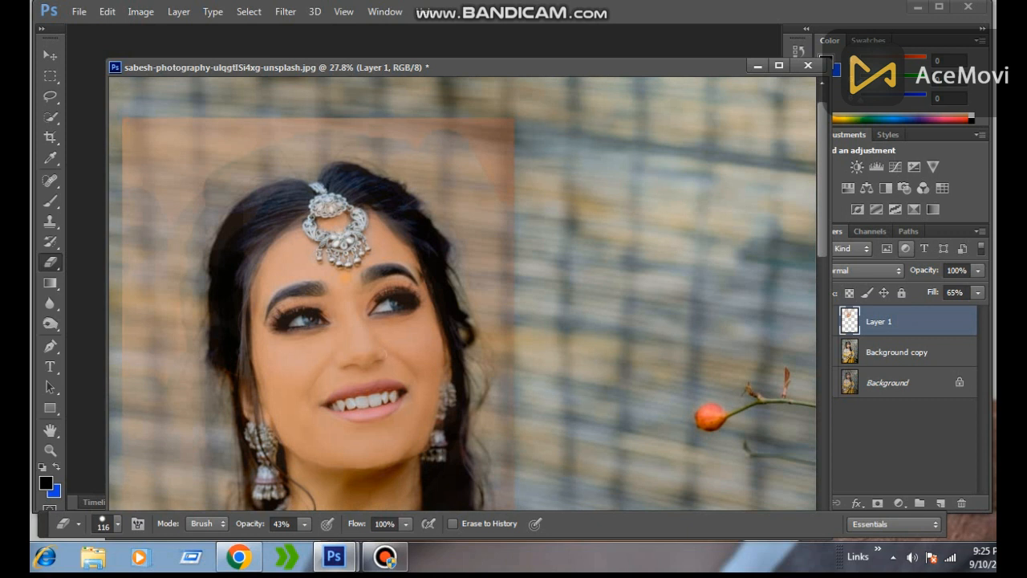
{"action": "left_click", "coordinate": [978, 293]}
{"action": "left_click_drag", "start_coordinate": [953, 311], "coordinate": [982, 311]}
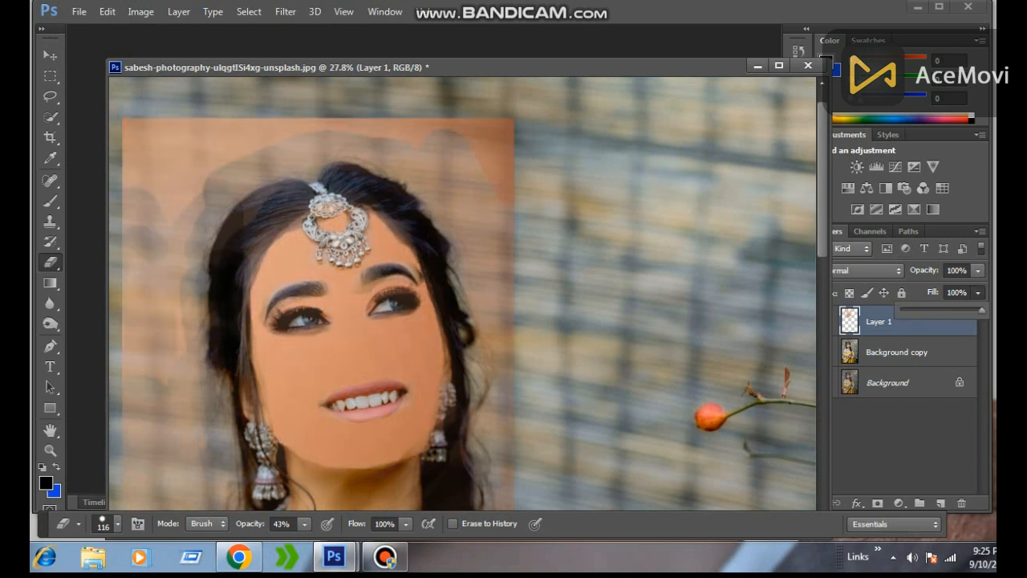
Enlarge the eraser to 308 px and erase the skin-tone rectangle from the background around the head
{"action": "scroll", "coordinate": [382, 286], "scroll_direction": "down", "scroll_amount": 7}
{"action": "right_click", "coordinate": [380, 285]}
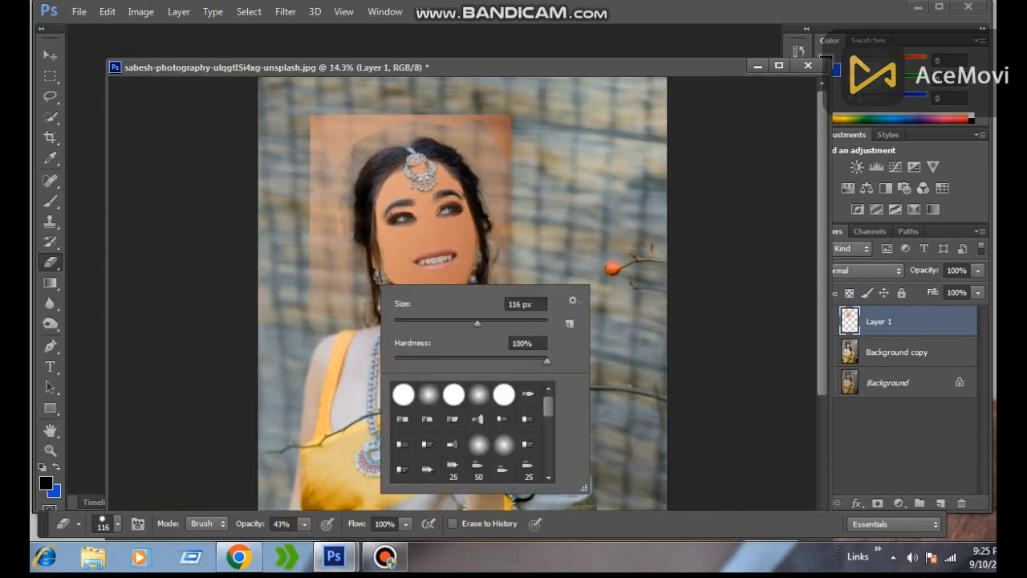
{"action": "left_click", "coordinate": [518, 322]}
{"action": "mouse_move", "coordinate": [330, 165]}
{"action": "left_mouse_down"}
{"action": "mouse_move", "coordinate": [330, 133]}
{"action": "mouse_move", "coordinate": [506, 124]}
{"action": "left_mouse_up"}
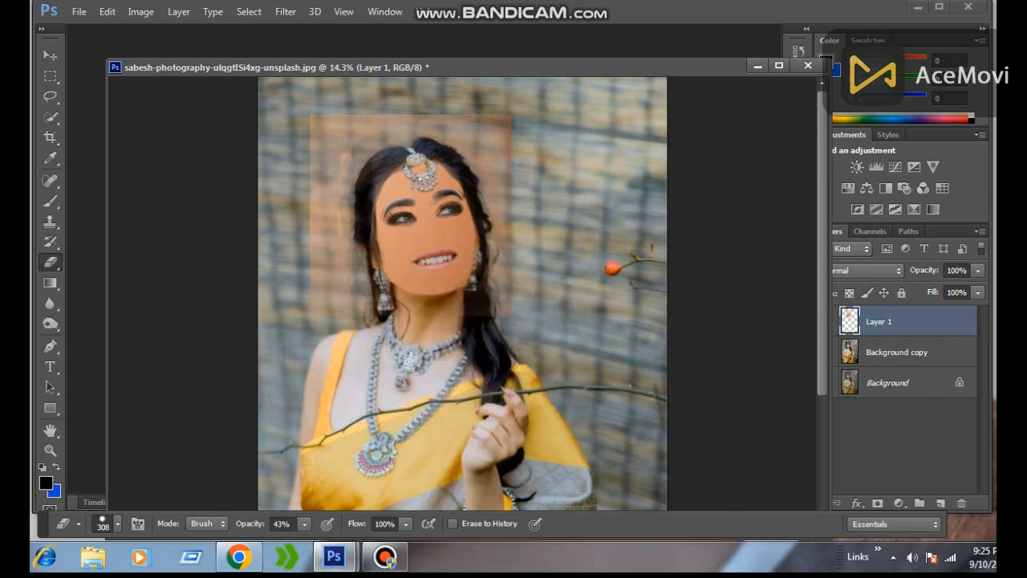
{"action": "mouse_move", "coordinate": [495, 301]}
{"action": "left_mouse_down"}
{"action": "mouse_move", "coordinate": [500, 260]}
{"action": "mouse_move", "coordinate": [467, 125]}
{"action": "mouse_move", "coordinate": [370, 127]}
{"action": "mouse_move", "coordinate": [325, 160]}
{"action": "mouse_move", "coordinate": [334, 233]}
{"action": "mouse_move", "coordinate": [315, 227]}
{"action": "left_mouse_up"}
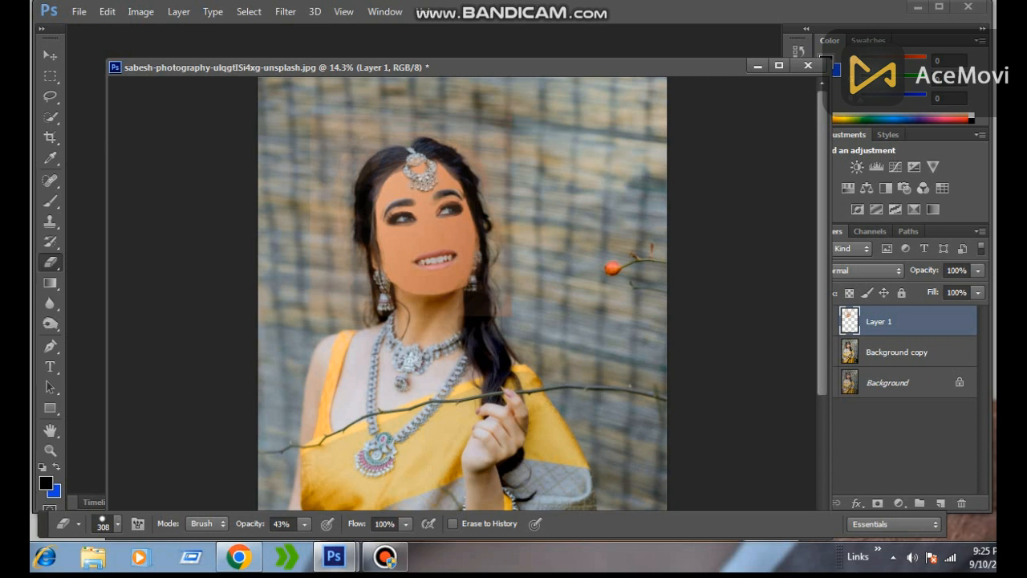
Erase the last skin-tone traces along the hair edges and in the hair beside the neck
{"action": "left_click", "coordinate": [354, 174]}
{"action": "mouse_move", "coordinate": [379, 163]}
{"action": "left_mouse_down"}
{"action": "mouse_move", "coordinate": [420, 151]}
{"action": "mouse_move", "coordinate": [459, 159]}
{"action": "left_mouse_up"}
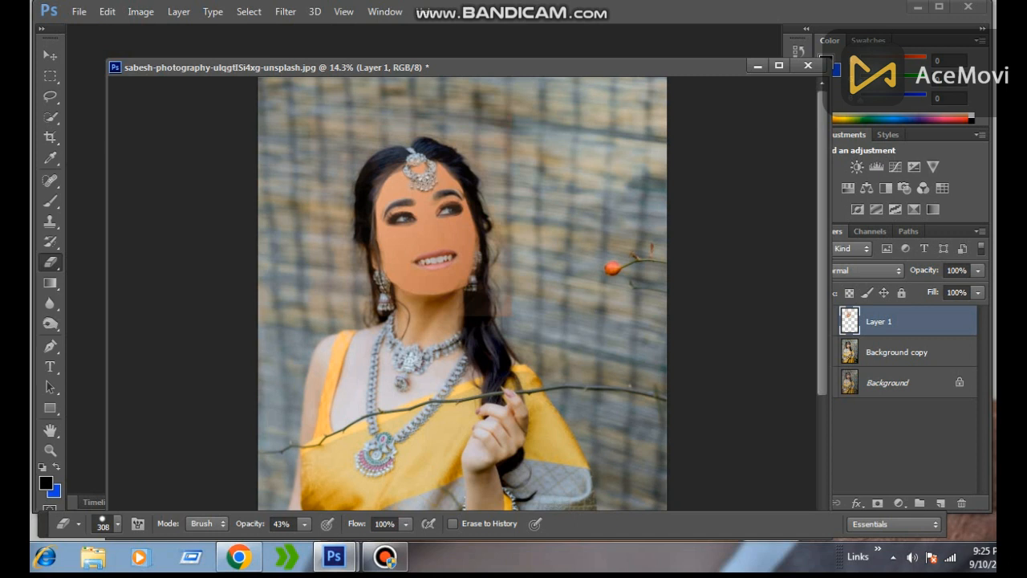
{"action": "left_click", "coordinate": [486, 268]}
{"action": "left_click", "coordinate": [356, 170]}
{"action": "left_click", "coordinate": [383, 156]}
{"action": "left_click", "coordinate": [370, 177]}
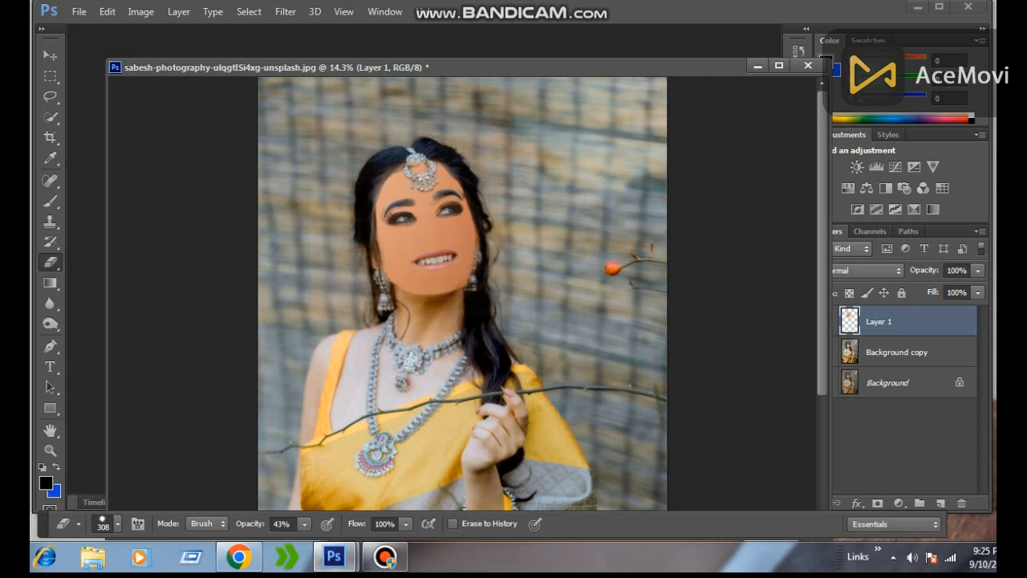
Change the blend mode of the skin-tone layer to Soft Light
{"action": "scroll", "coordinate": [463, 293], "scroll_direction": "down", "scroll_amount": 1}
{"action": "scroll", "coordinate": [462, 293], "scroll_direction": "up", "scroll_amount": 5}
{"action": "scroll", "coordinate": [462, 293], "scroll_direction": "up", "scroll_amount": 4}
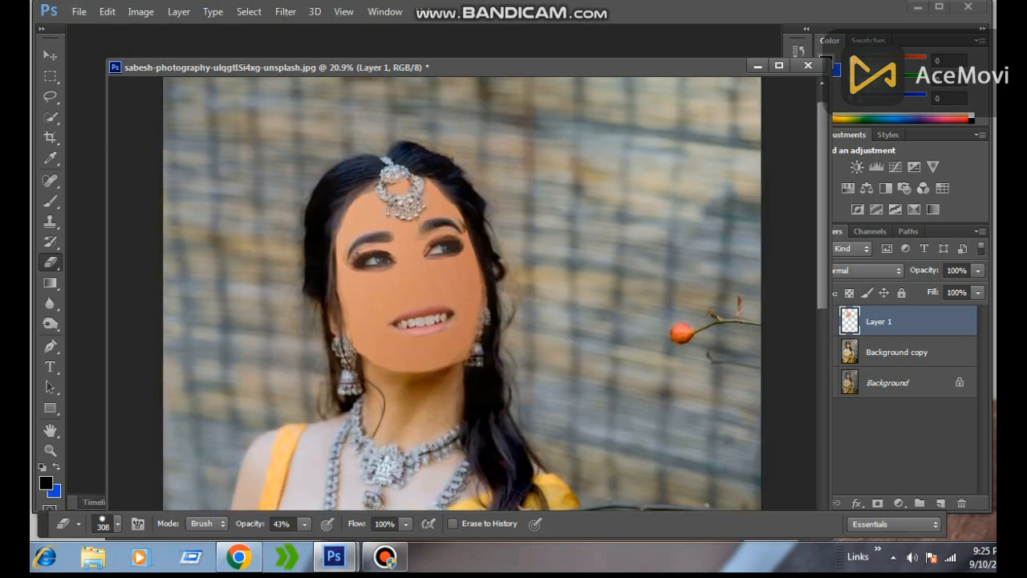
{"action": "left_click", "coordinate": [867, 270]}
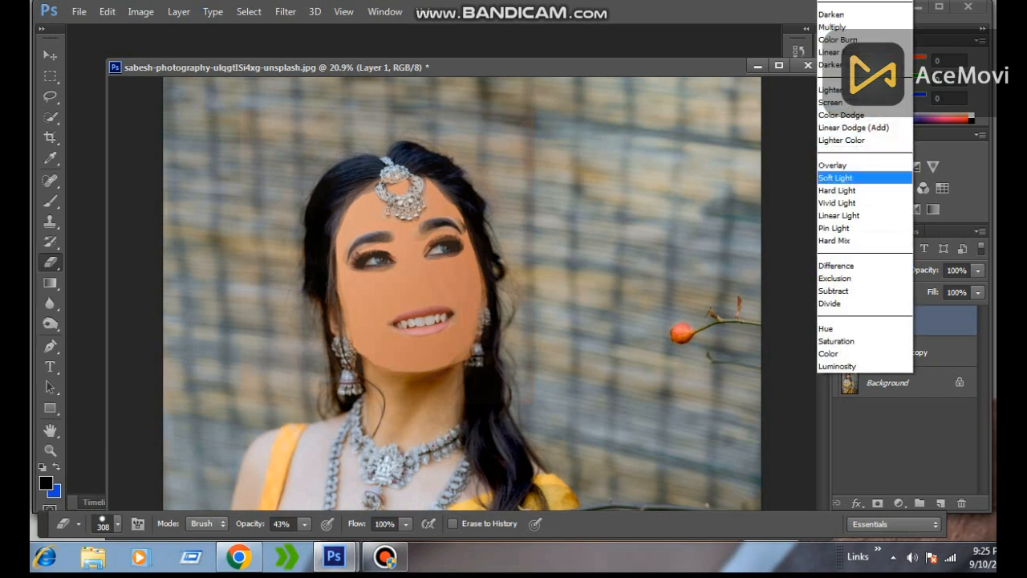
{"action": "key", "text": "Return"}
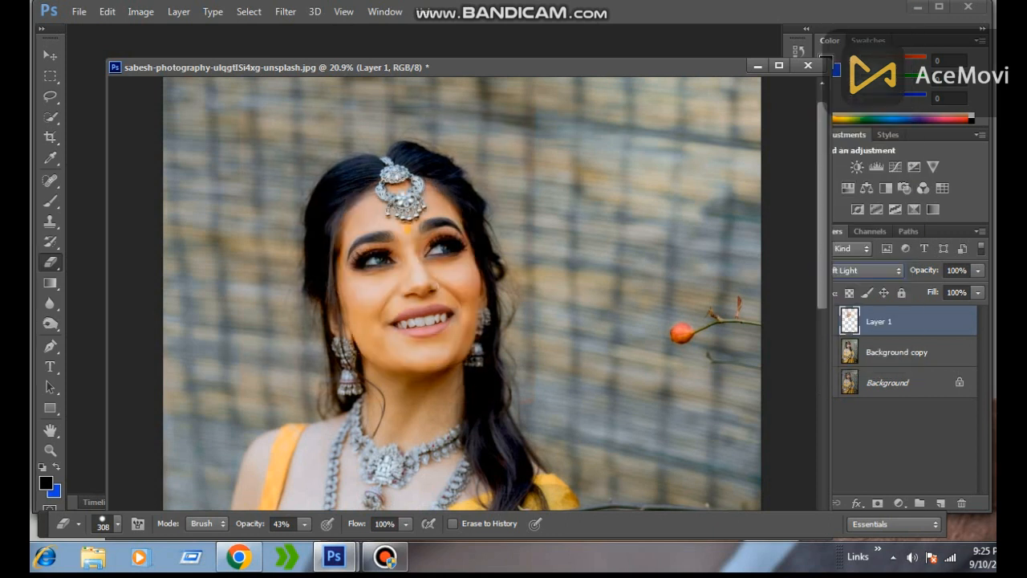
Compare the face with and without the skin-tone layer by toggling Layer 1's visibility at close range
{"action": "scroll", "coordinate": [413, 317], "scroll_direction": "up", "scroll_amount": 2}
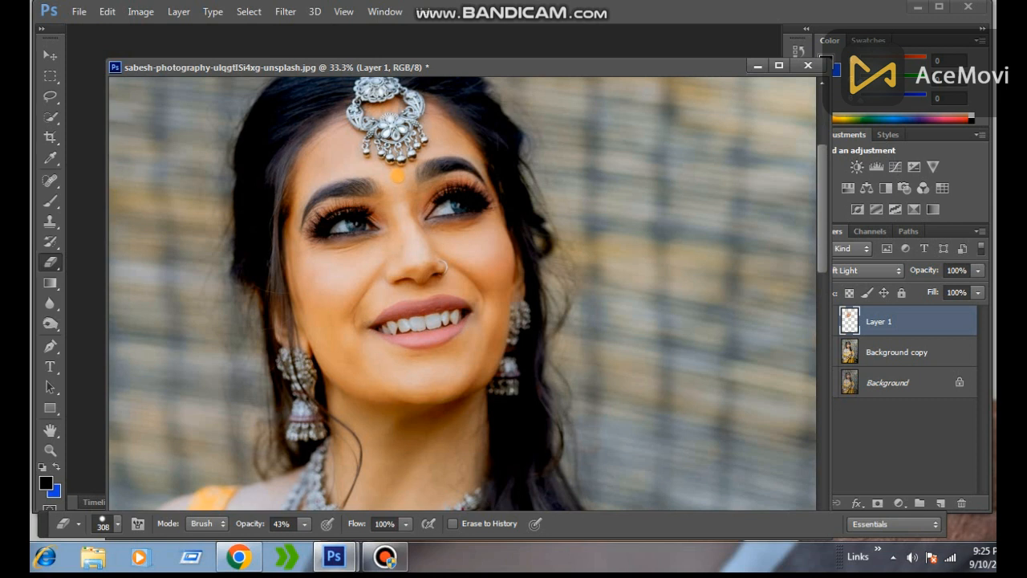
{"action": "left_click_drag", "start_coordinate": [514, 67], "coordinate": [450, 68]}
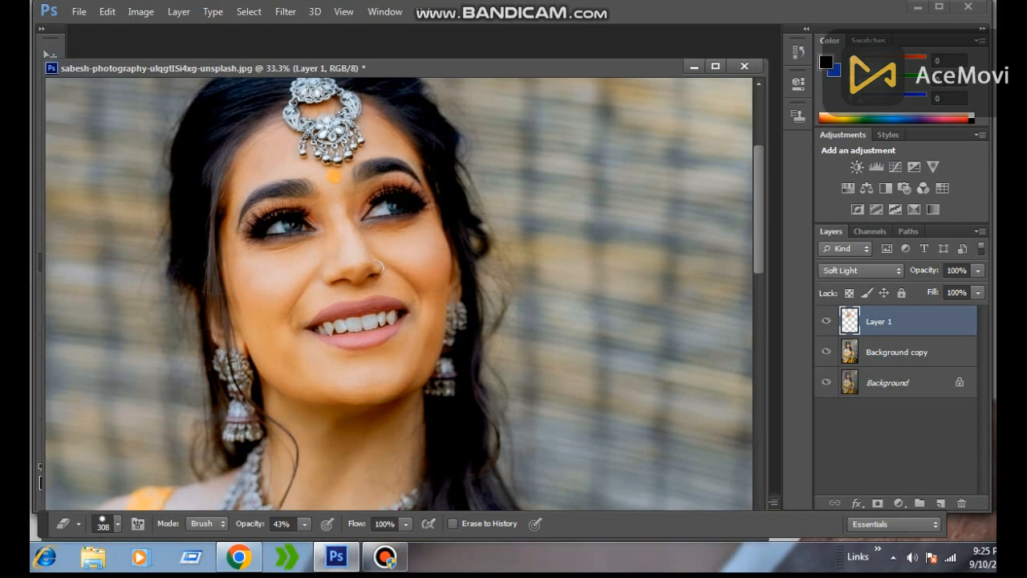
{"action": "left_click", "coordinate": [825, 321]}
{"action": "left_click", "coordinate": [825, 321]}
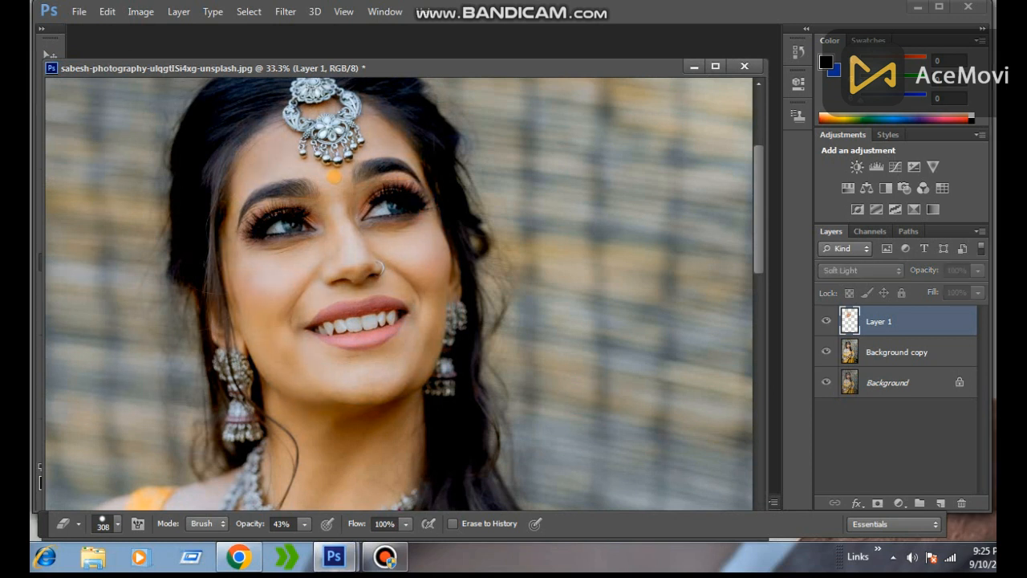
{"action": "left_click", "coordinate": [825, 321]}
{"action": "left_click", "coordinate": [825, 320]}
{"action": "scroll", "coordinate": [483, 310], "scroll_direction": "up", "scroll_amount": 2}
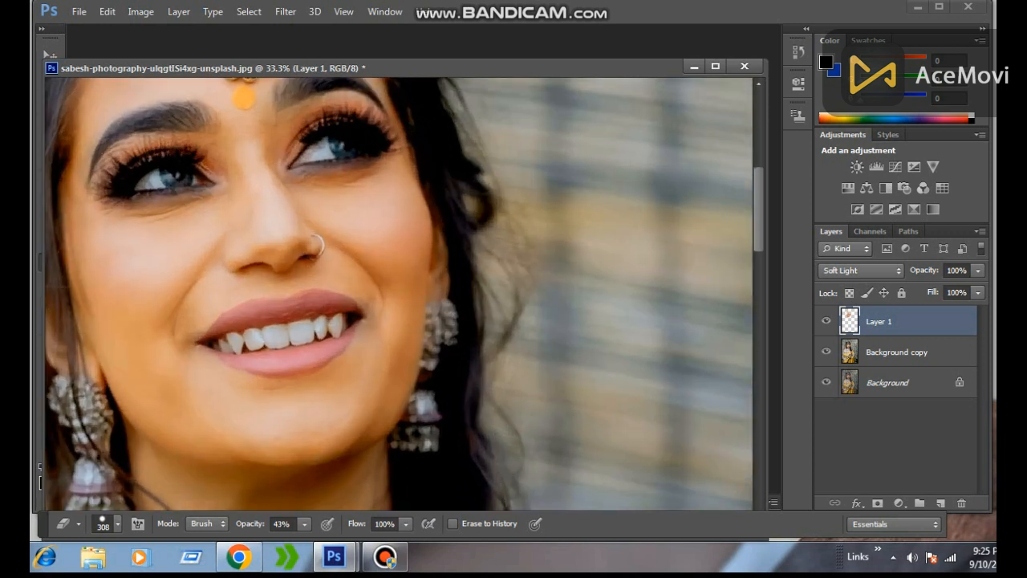
{"action": "left_click_drag", "start_coordinate": [483, 309], "coordinate": [673, 375]}
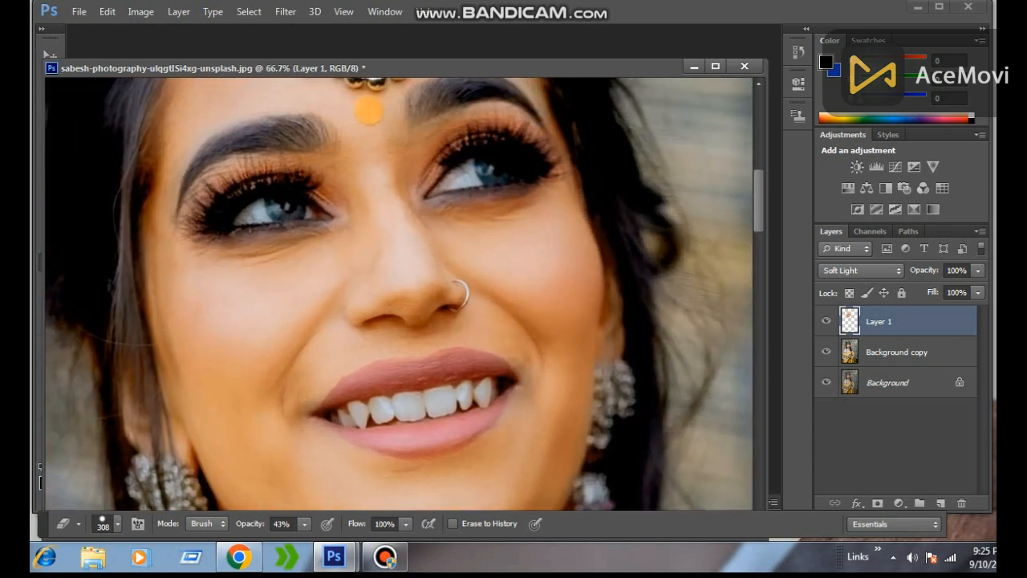
{"action": "left_click", "coordinate": [826, 321]}
{"action": "left_click", "coordinate": [826, 321]}
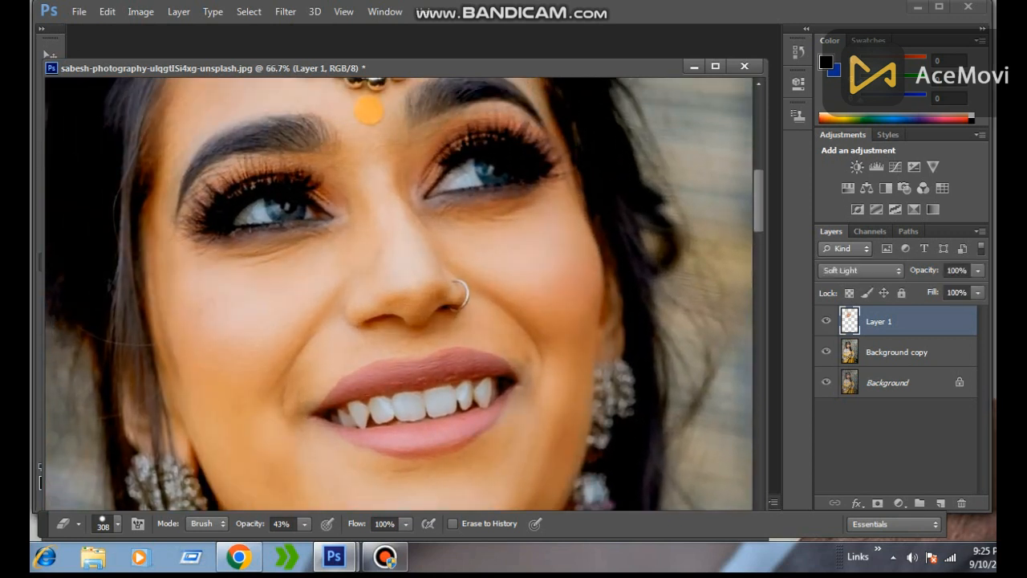
Toggle Layer 1's visibility again to compare the skin tone, and check the blend on the whole head and shoulders
{"action": "left_click", "coordinate": [825, 321]}
{"action": "left_click", "coordinate": [825, 321]}
{"action": "left_click", "coordinate": [826, 321]}
{"action": "left_click", "coordinate": [825, 321]}
{"action": "scroll", "coordinate": [313, 166], "scroll_direction": "down", "scroll_amount": 6}
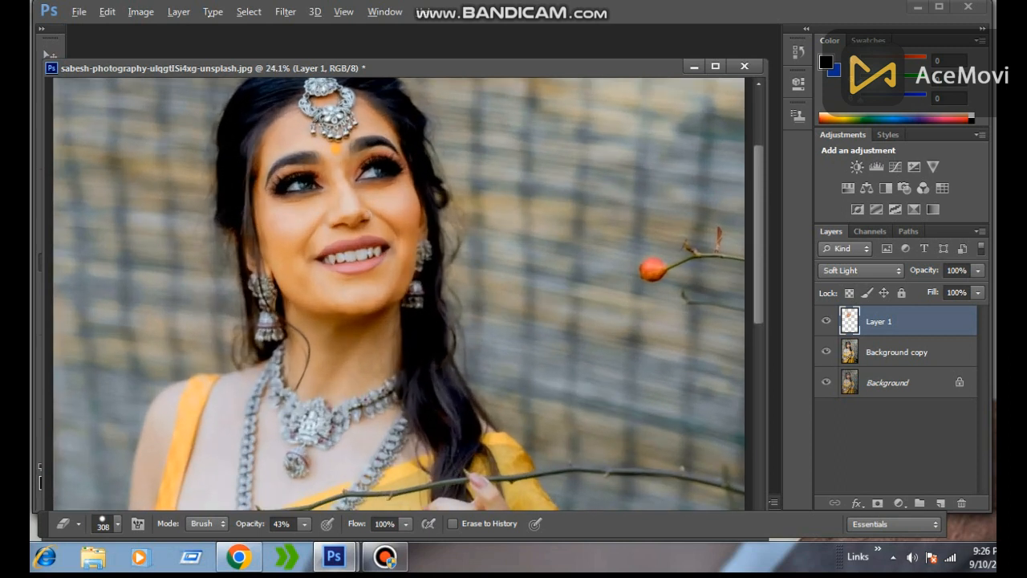
{"action": "scroll", "coordinate": [402, 355], "scroll_direction": "up", "scroll_amount": 3}
{"action": "left_click_drag", "start_coordinate": [398, 321], "coordinate": [470, 349]}
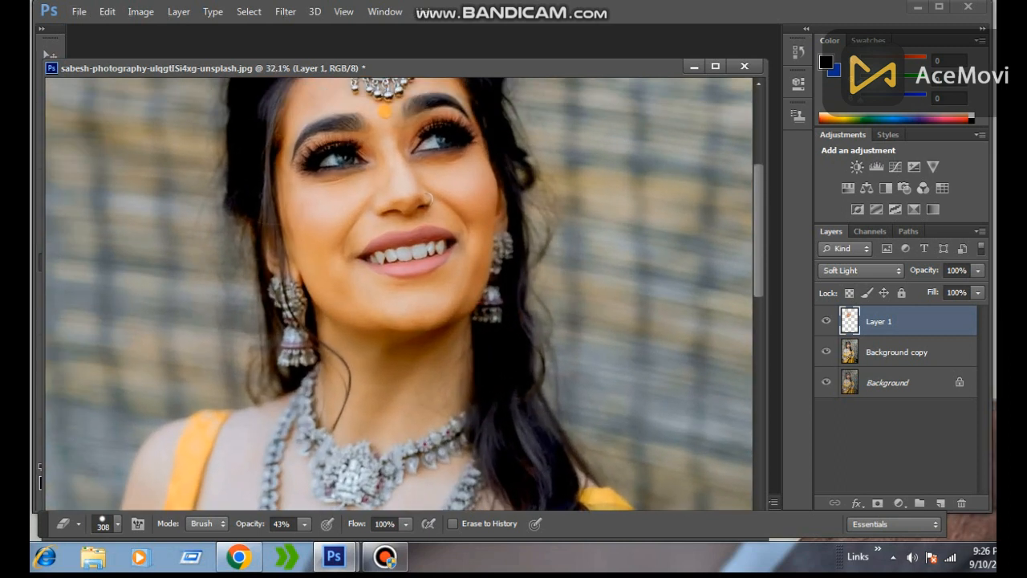
Reduce the eraser size to 135 px
{"action": "right_click", "coordinate": [468, 266]}
{"action": "left_click", "coordinate": [571, 303]}
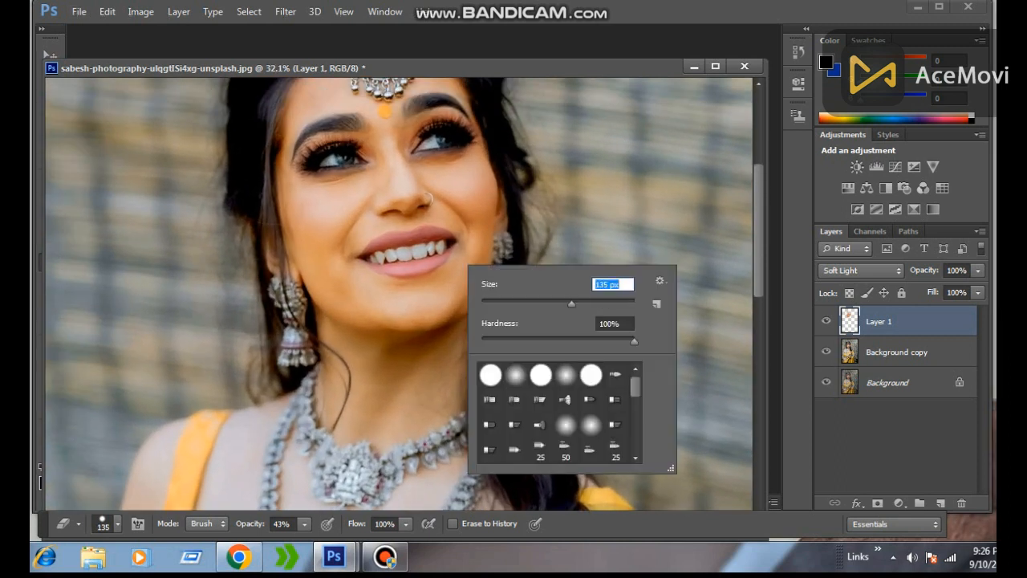
{"action": "key", "text": "Return"}
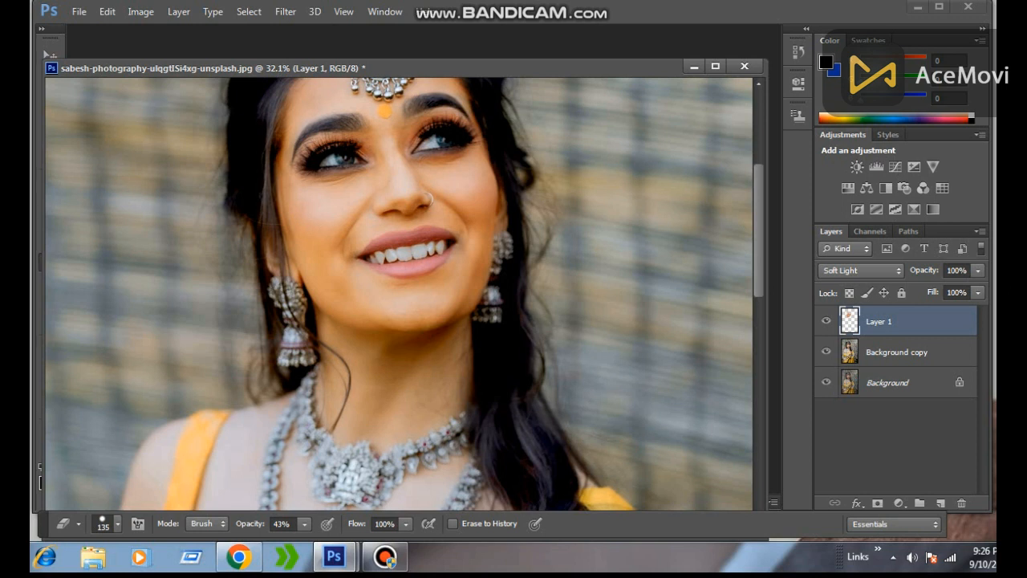
Examine the blended skin tone on the forehead, cheeks and chin at several magnifications, moving the document window clear of the tools
{"action": "scroll", "coordinate": [398, 294], "scroll_direction": "down", "scroll_amount": 3}
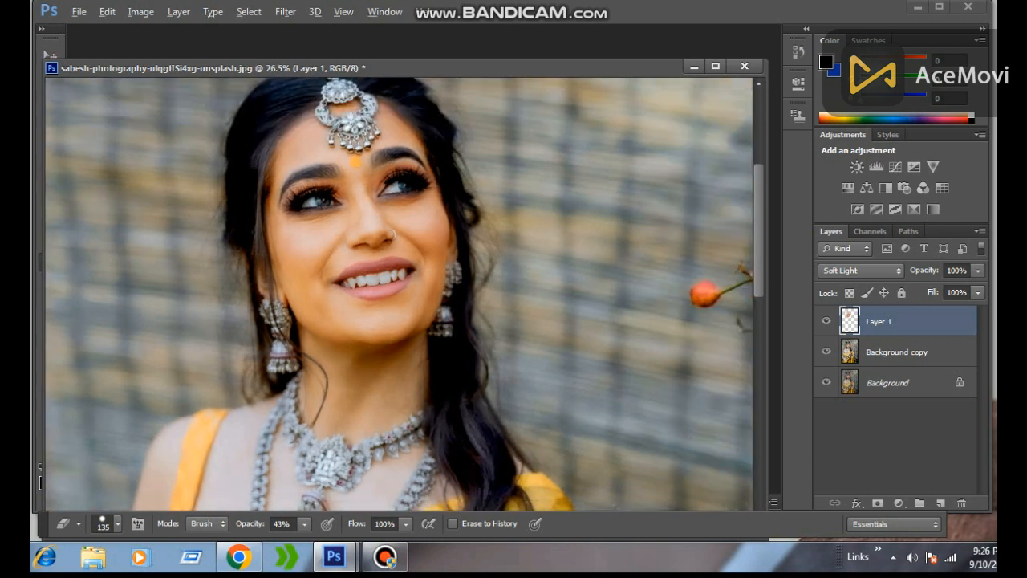
{"action": "scroll", "coordinate": [329, 193], "scroll_direction": "up", "scroll_amount": 4}
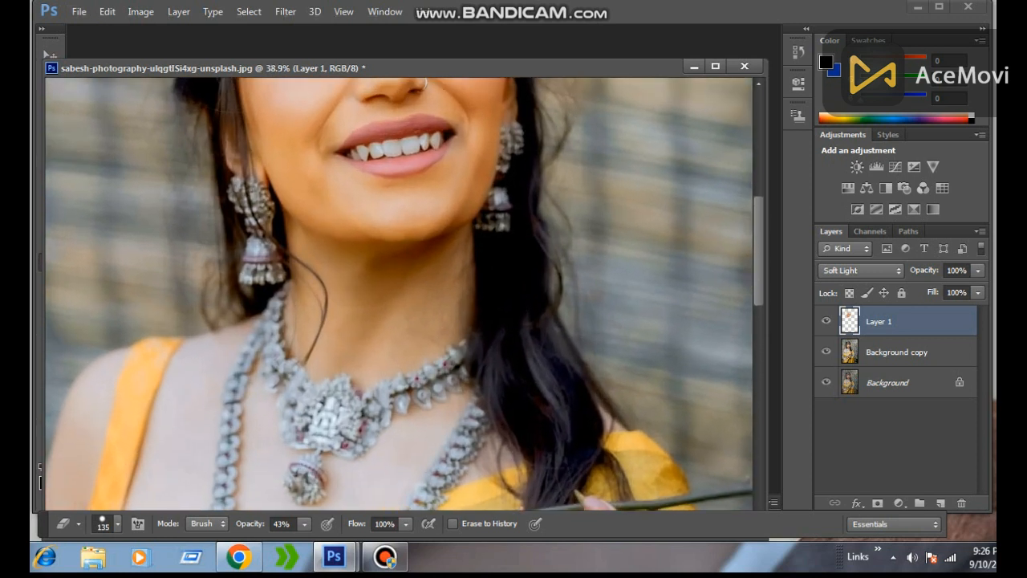
{"action": "scroll", "coordinate": [388, 353], "scroll_direction": "up", "scroll_amount": 2}
{"action": "scroll", "coordinate": [389, 353], "scroll_direction": "up", "scroll_amount": 2}
{"action": "scroll", "coordinate": [389, 353], "scroll_direction": "up", "scroll_amount": 2}
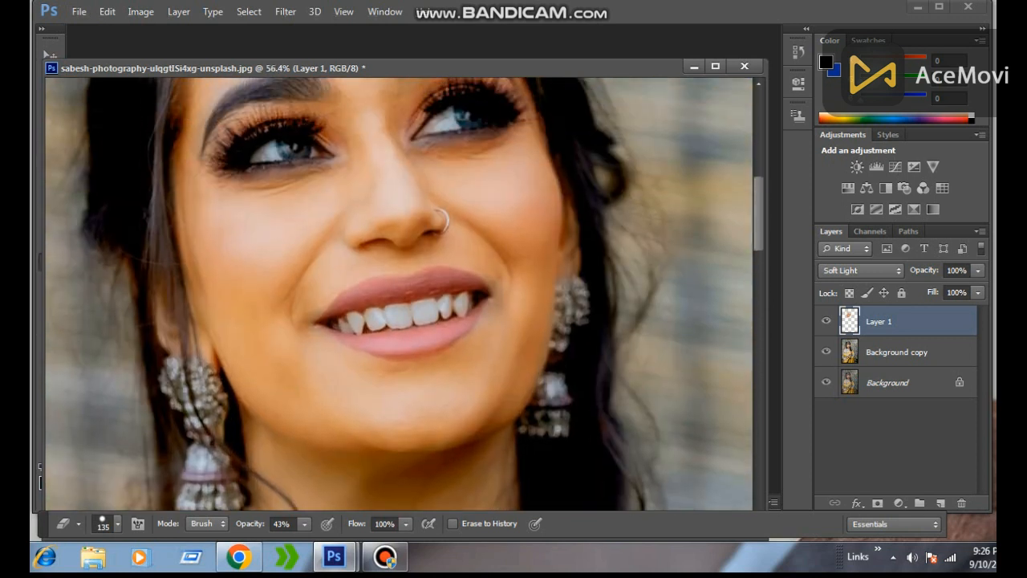
{"action": "scroll", "coordinate": [399, 293], "scroll_direction": "up", "scroll_amount": 2}
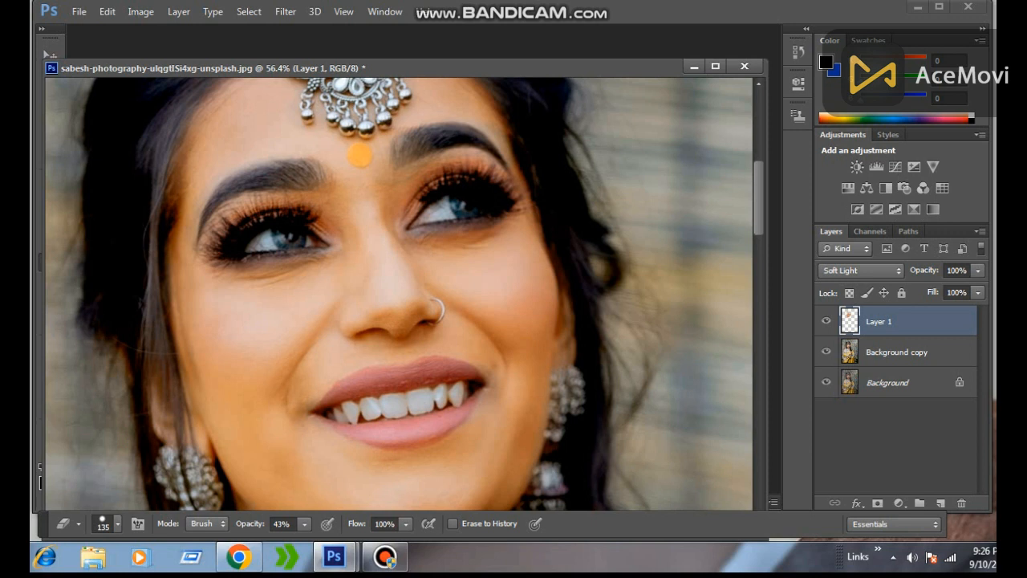
{"action": "left_click_drag", "start_coordinate": [398, 294], "coordinate": [430, 333]}
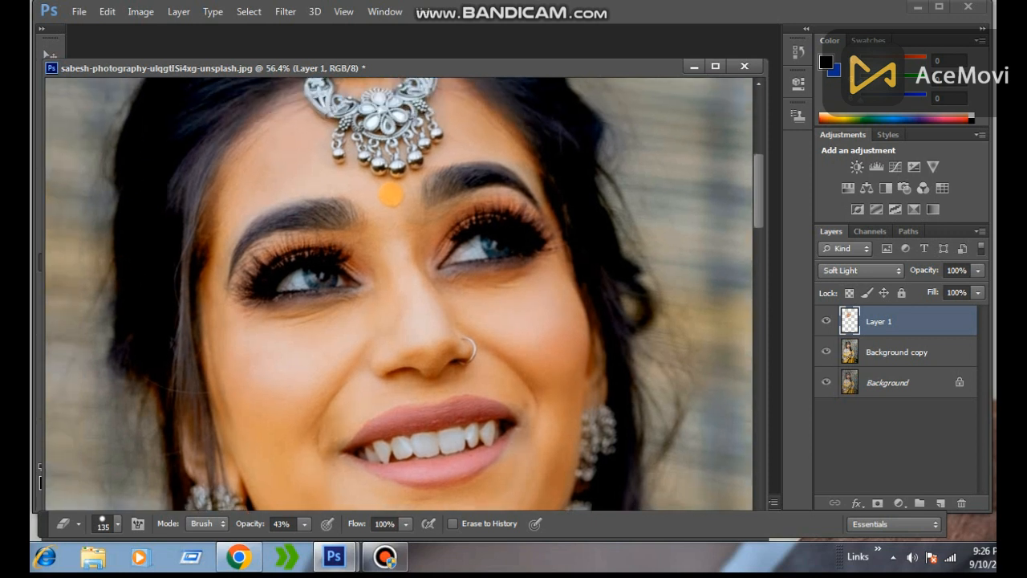
{"action": "left_click_drag", "start_coordinate": [482, 68], "coordinate": [513, 60]}
{"action": "left_click_drag", "start_coordinate": [422, 293], "coordinate": [474, 242]}
{"action": "left_click_drag", "start_coordinate": [433, 333], "coordinate": [397, 244]}
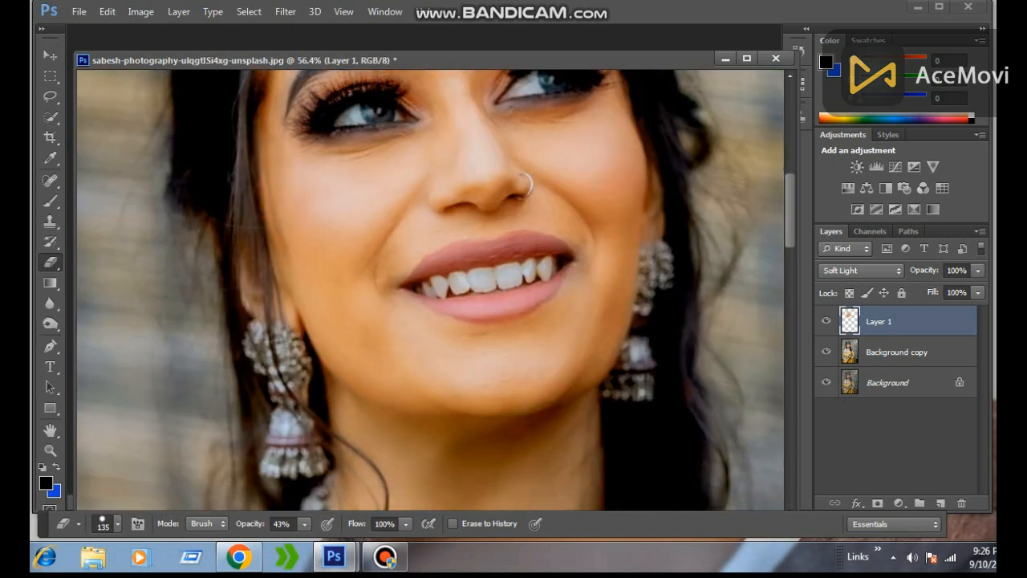
{"action": "left_click_drag", "start_coordinate": [433, 337], "coordinate": [232, 379]}
Reduce the eraser size to 98 px
{"action": "right_click", "coordinate": [513, 240]}
{"action": "left_click_drag", "start_coordinate": [617, 278], "coordinate": [601, 278]}
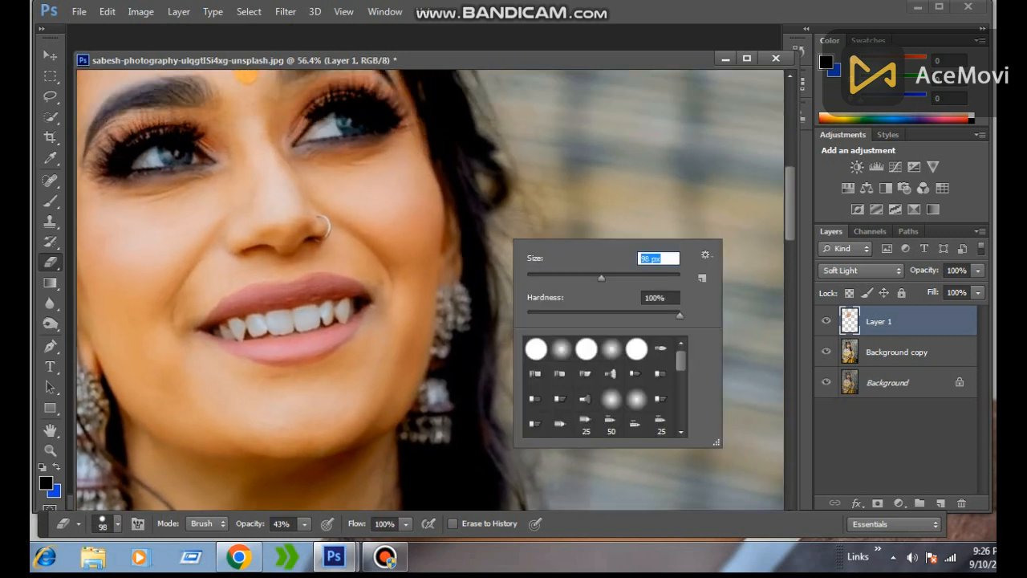
{"action": "key", "text": "Return"}
Examine how the skin tone on the face matches the neck and the area around the necklace
{"action": "scroll", "coordinate": [430, 290], "scroll_direction": "down", "scroll_amount": 12}
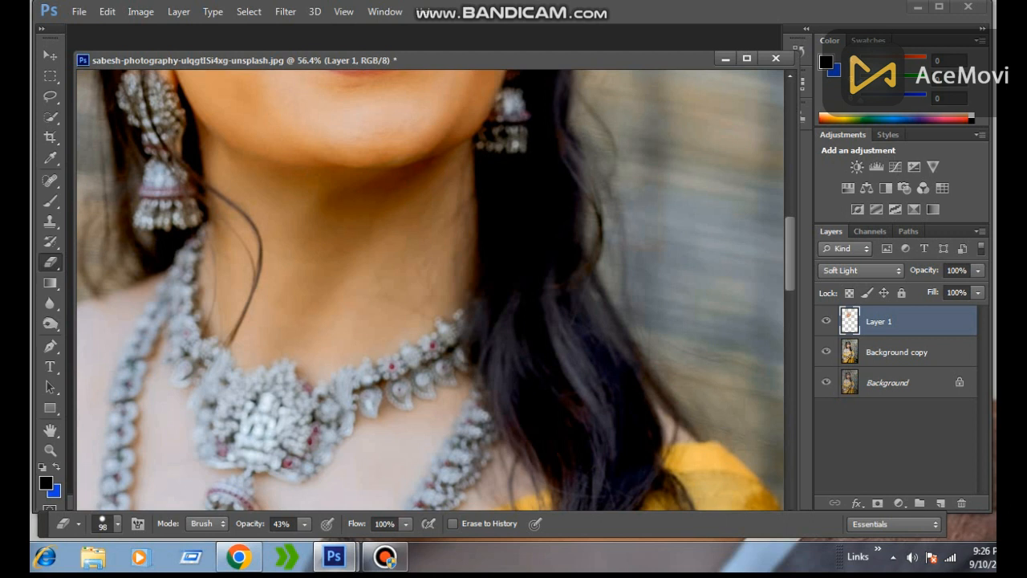
{"action": "scroll", "coordinate": [594, 321], "scroll_direction": "up", "scroll_amount": 5}
{"action": "scroll", "coordinate": [593, 321], "scroll_direction": "down", "scroll_amount": 3}
{"action": "scroll", "coordinate": [534, 297], "scroll_direction": "up", "scroll_amount": 3}
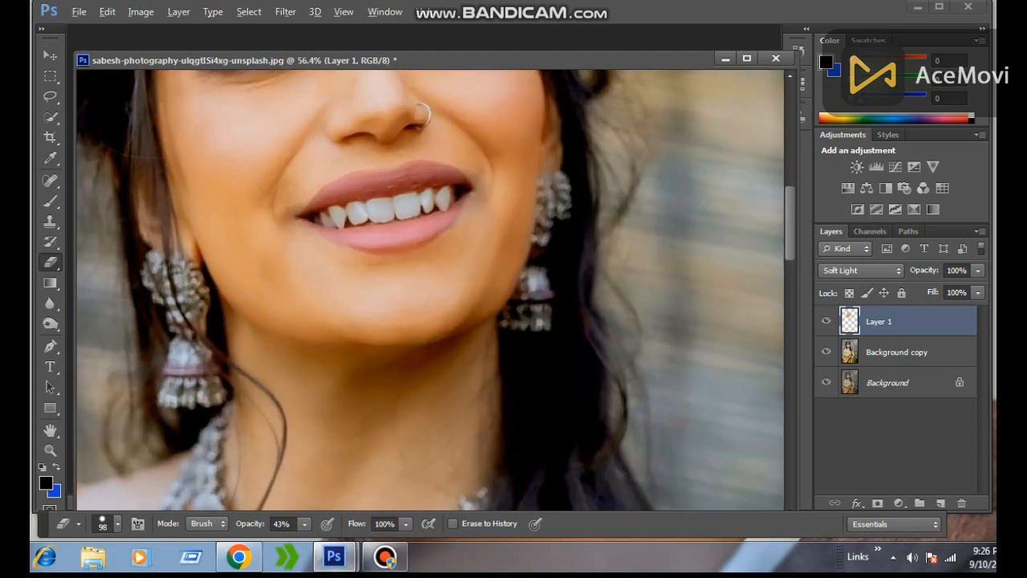
{"action": "scroll", "coordinate": [534, 297], "scroll_direction": "down", "scroll_amount": 4}
{"action": "scroll", "coordinate": [534, 297], "scroll_direction": "up", "scroll_amount": 2}
{"action": "left_click_drag", "start_coordinate": [534, 297], "coordinate": [505, 367]}
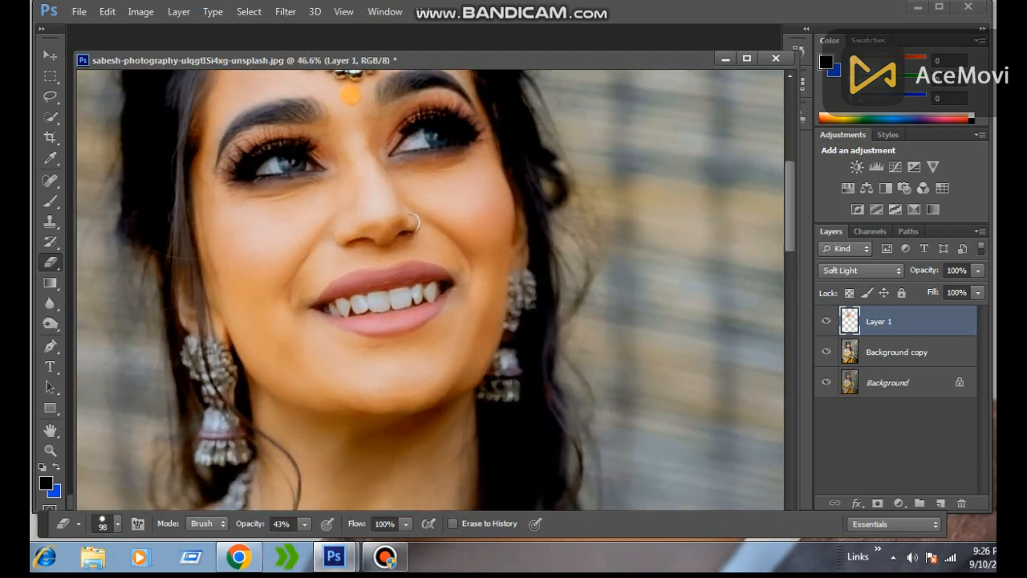
{"action": "scroll", "coordinate": [430, 289], "scroll_direction": "up", "scroll_amount": 3}
Try the Luminosity and Color blend modes on the skin-tone layer
{"action": "left_click", "coordinate": [860, 270]}
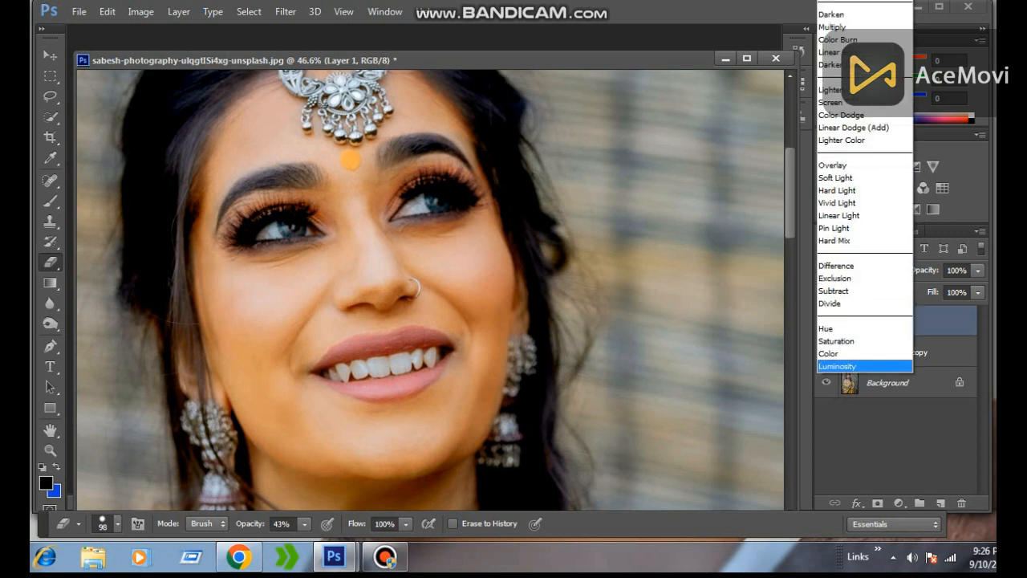
{"action": "key", "text": "Return"}
{"action": "left_click", "coordinate": [860, 270]}
{"action": "key", "text": "Up"}
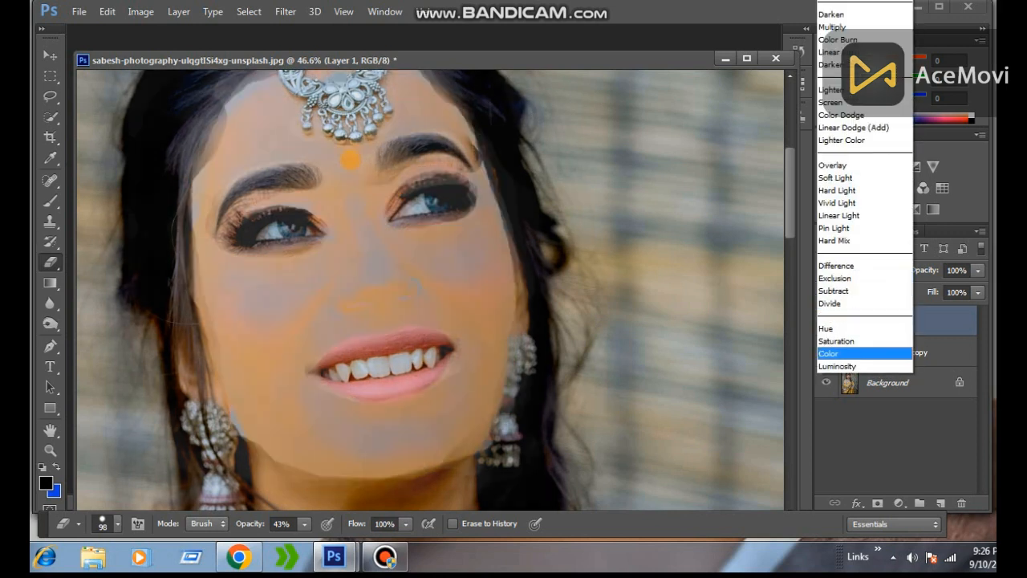
{"action": "key", "text": "Return"}
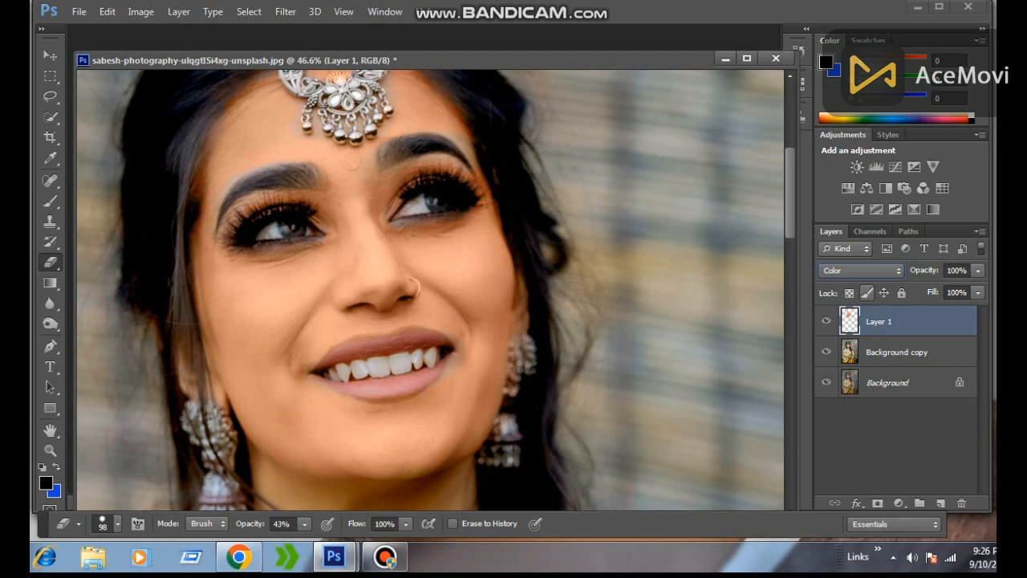
Try the Hue blend mode on the skin-tone layer
{"action": "left_click", "coordinate": [860, 269]}
{"action": "key", "text": "Down"}
{"action": "key", "text": "Down"}
{"action": "key", "text": "Down"}
{"action": "key", "text": "Return"}
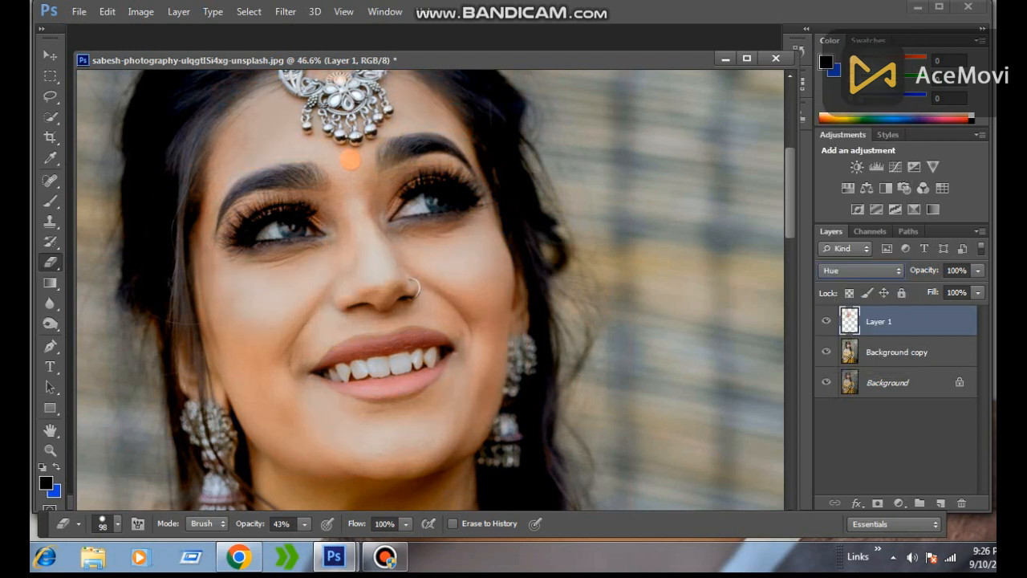
Try the Difference and Hard Mix blend modes on the skin-tone layer
{"action": "left_click", "coordinate": [860, 270]}
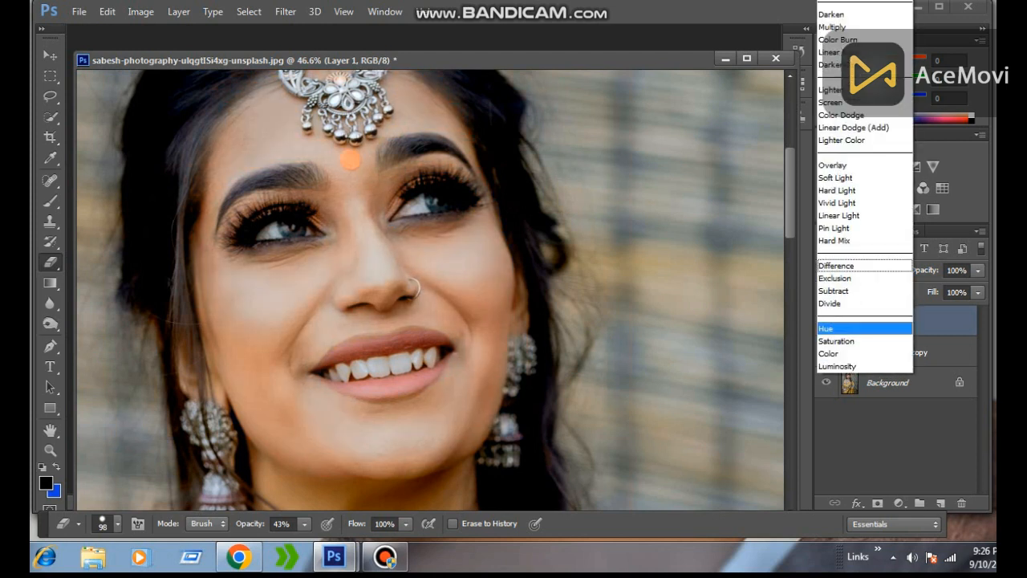
{"action": "left_click", "coordinate": [864, 266]}
{"action": "left_click", "coordinate": [863, 270]}
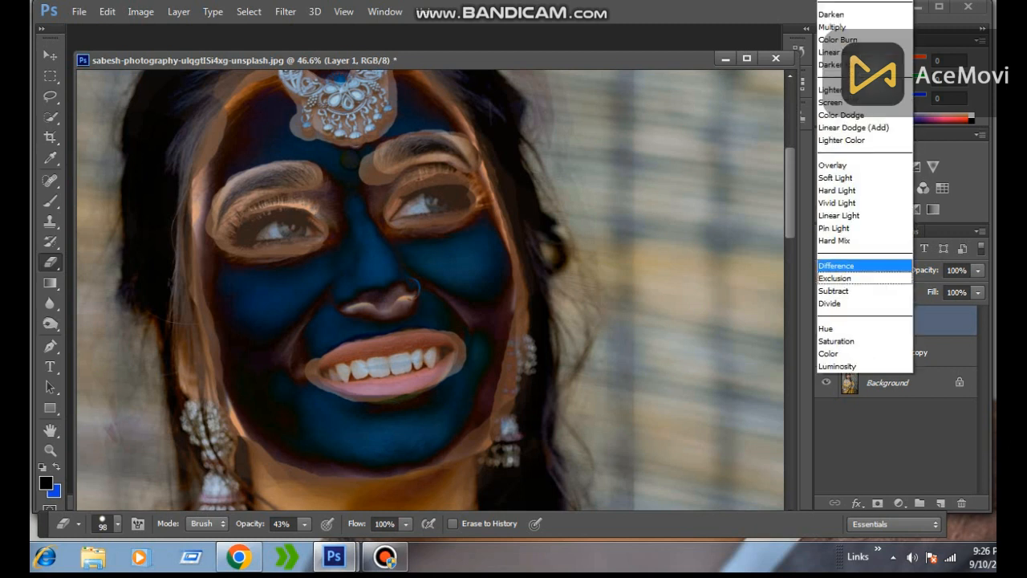
{"action": "left_click", "coordinate": [864, 241]}
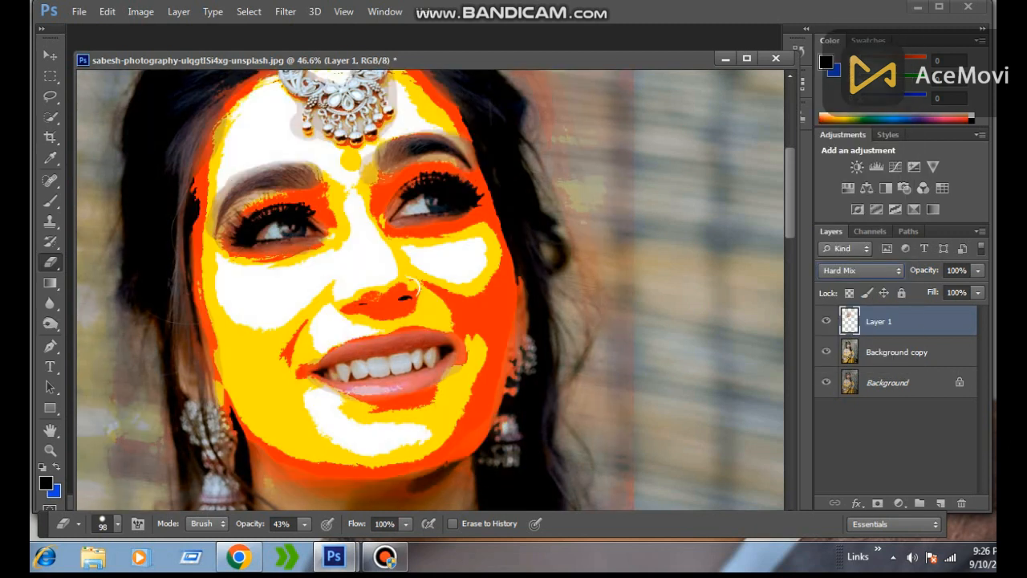
Try the Screen and Lighten blend modes on the skin-tone layer
{"action": "left_click", "coordinate": [864, 270]}
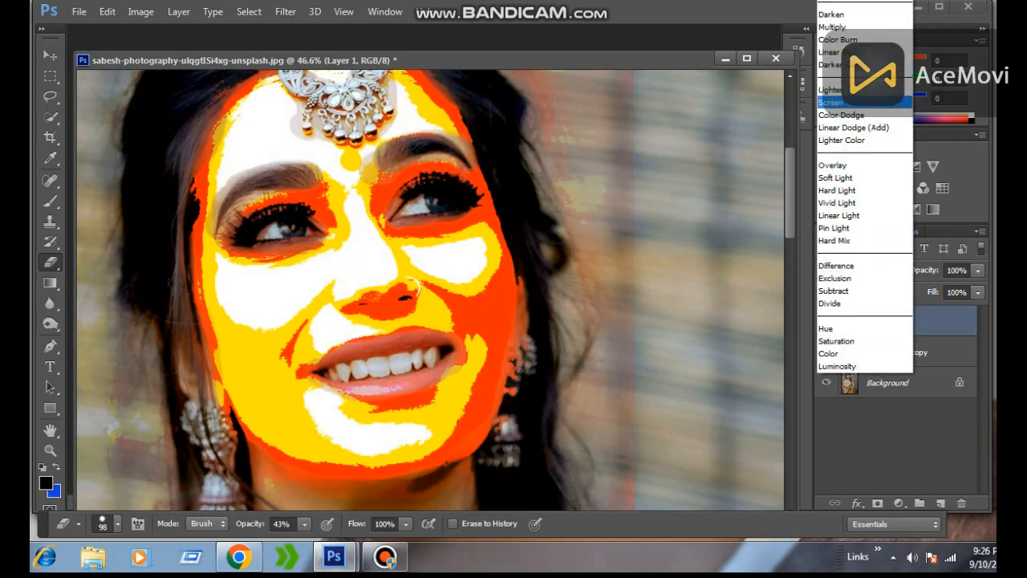
{"action": "key", "text": "Return"}
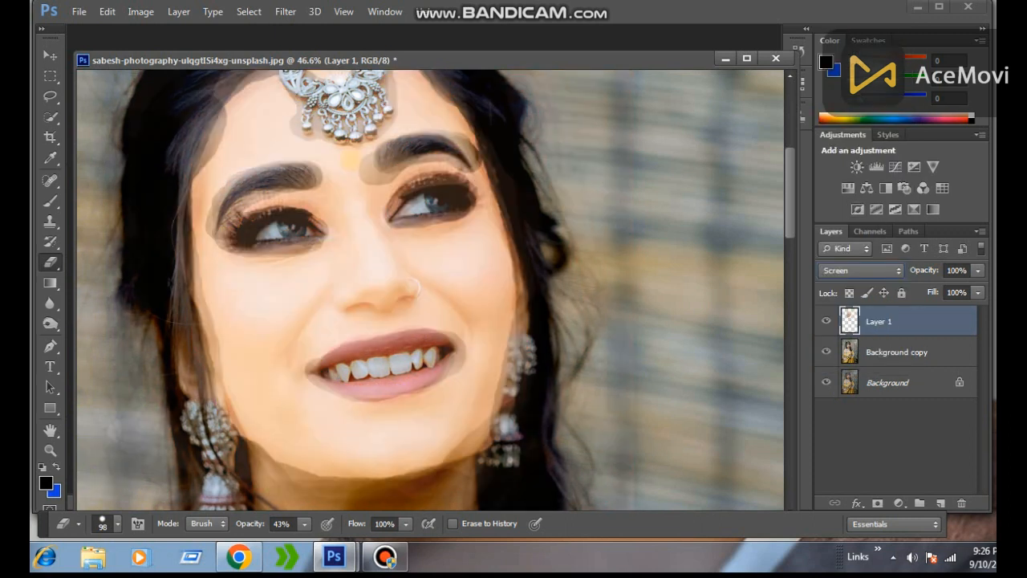
{"action": "left_click", "coordinate": [861, 271]}
{"action": "key", "text": "Return"}
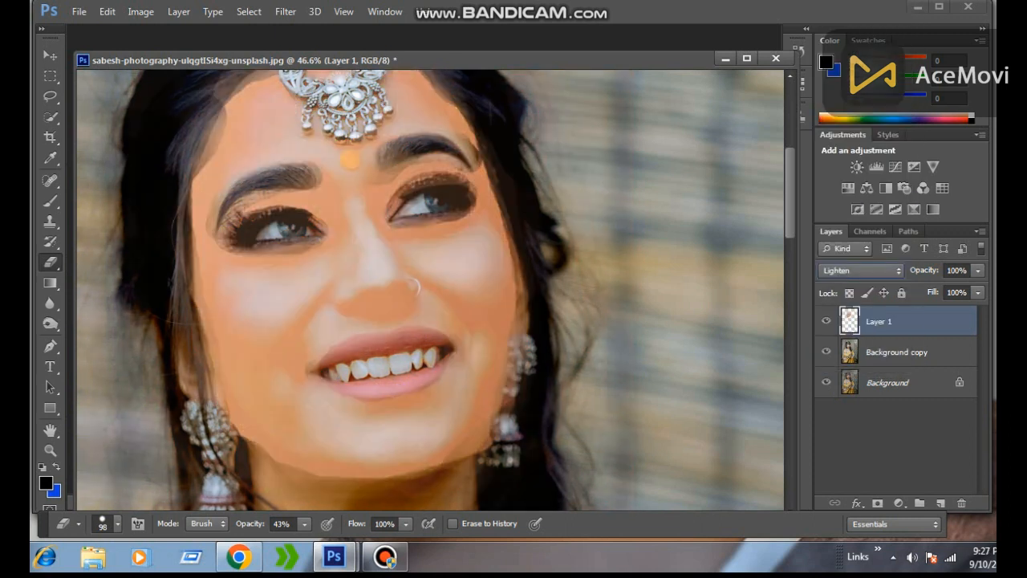
Try the Color Burn and Linear Light blend modes on the skin-tone layer
{"action": "left_click", "coordinate": [860, 270]}
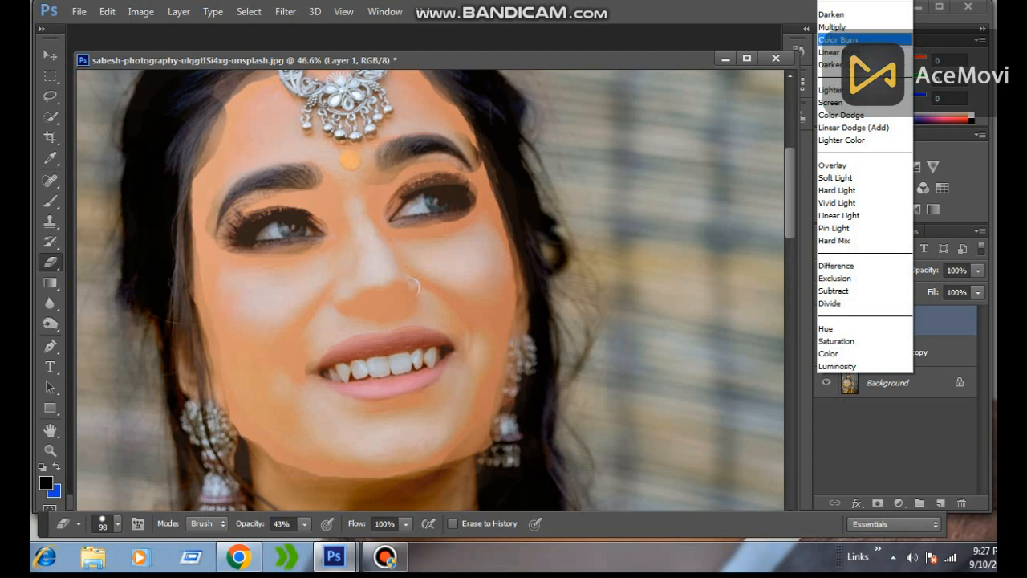
{"action": "left_click", "coordinate": [861, 40]}
{"action": "left_click", "coordinate": [861, 269]}
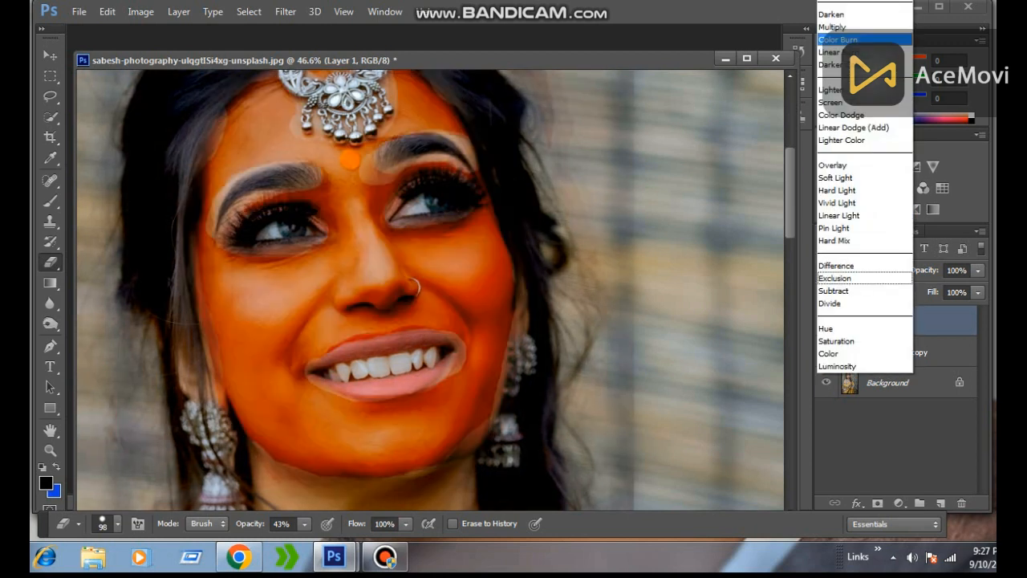
{"action": "key", "text": "Up"}
{"action": "key", "text": "Return"}
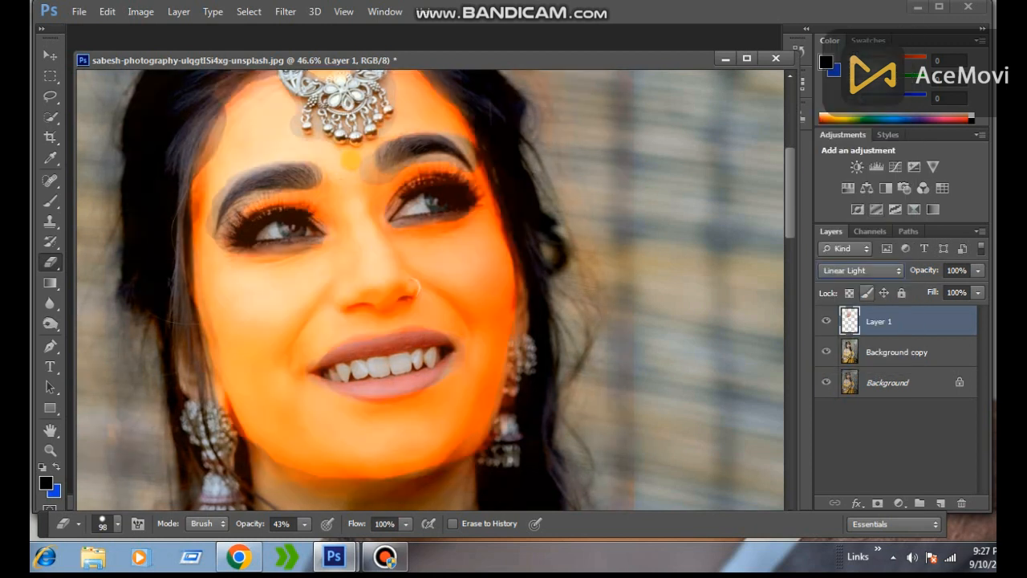
Try the Pin Light blend mode on the skin-tone layer
{"action": "left_click", "coordinate": [860, 270]}
{"action": "key", "text": "Down"}
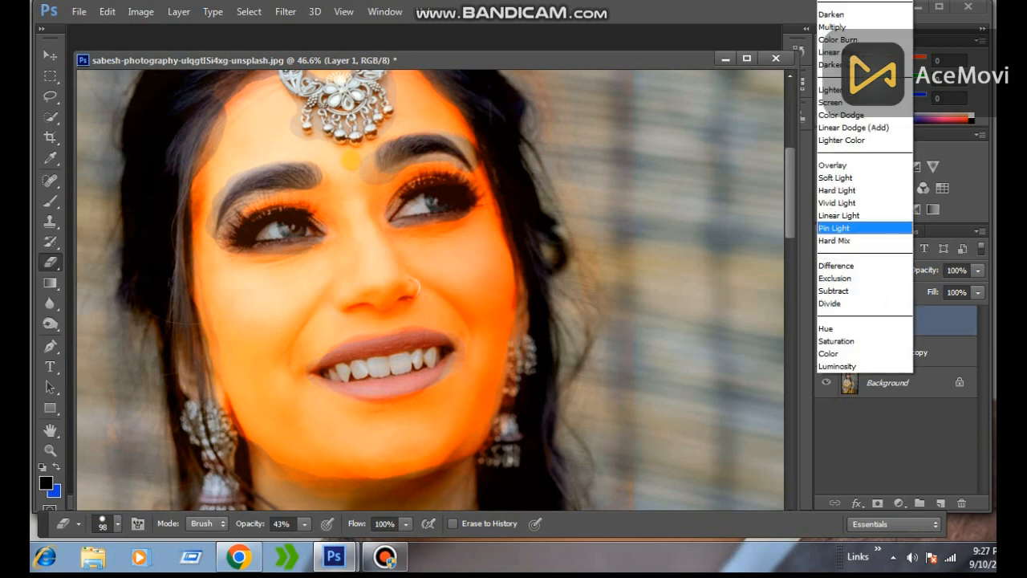
{"action": "key", "text": "Return"}
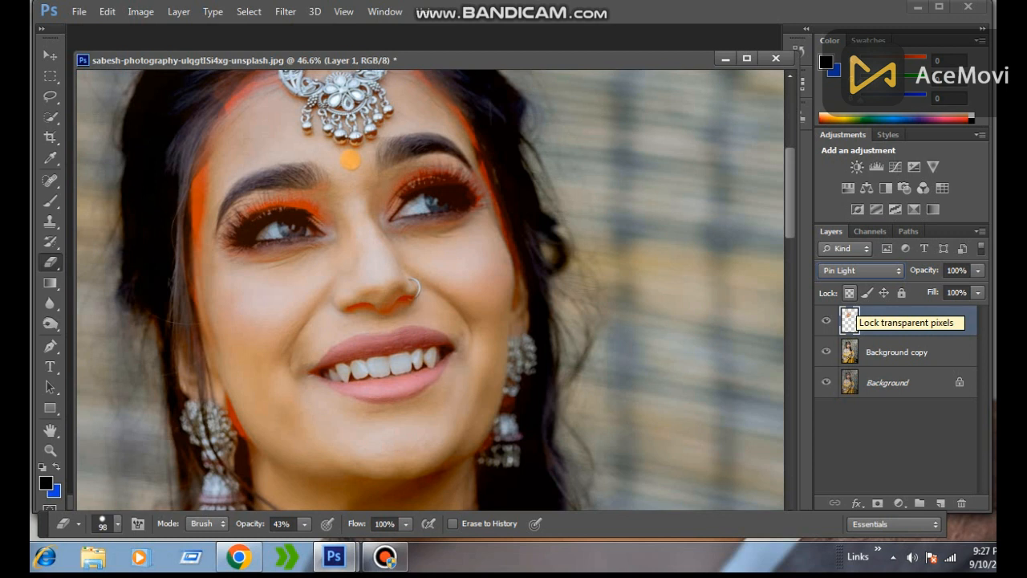
Try Difference once more on the skin-tone layer, followed by the Subtract blend mode
{"action": "left_click", "coordinate": [860, 269]}
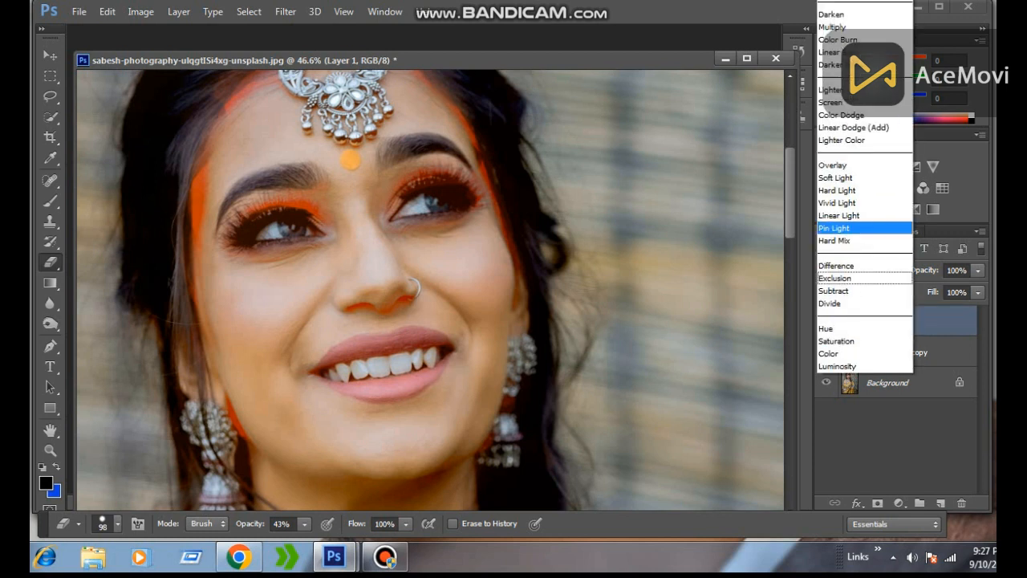
{"action": "left_click", "coordinate": [838, 264]}
{"action": "left_click", "coordinate": [879, 270]}
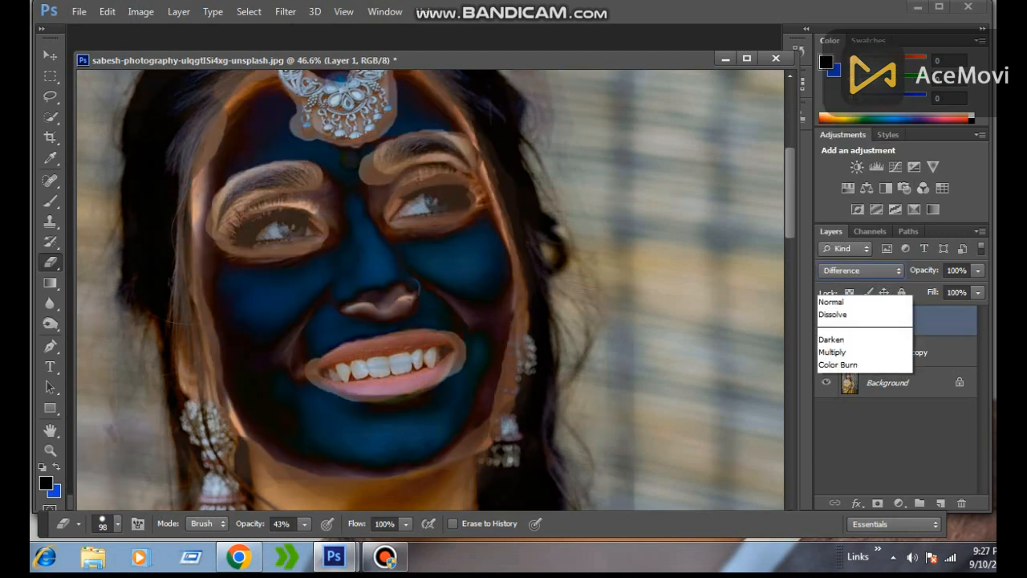
{"action": "left_click", "coordinate": [883, 291]}
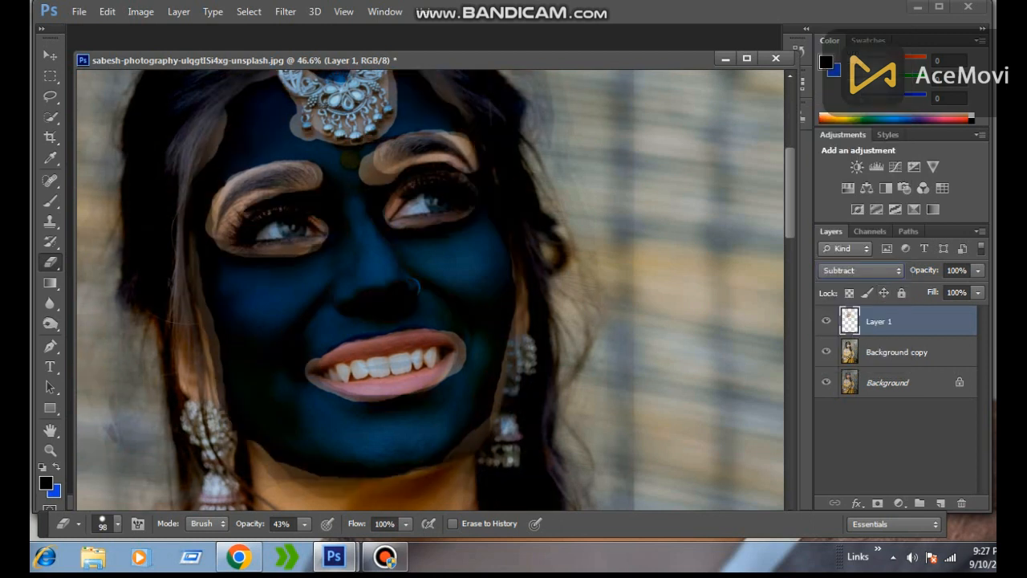
Try the Divide blend mode on the skin-tone layer, and switch the layer to Overlay
{"action": "left_click", "coordinate": [883, 270]}
{"action": "left_click", "coordinate": [862, 304]}
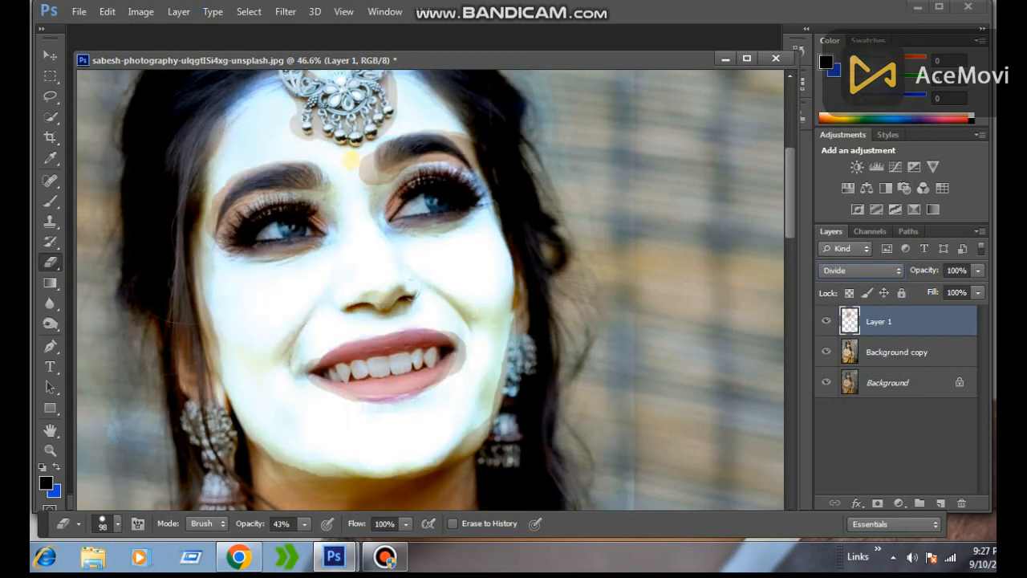
{"action": "left_click", "coordinate": [860, 270]}
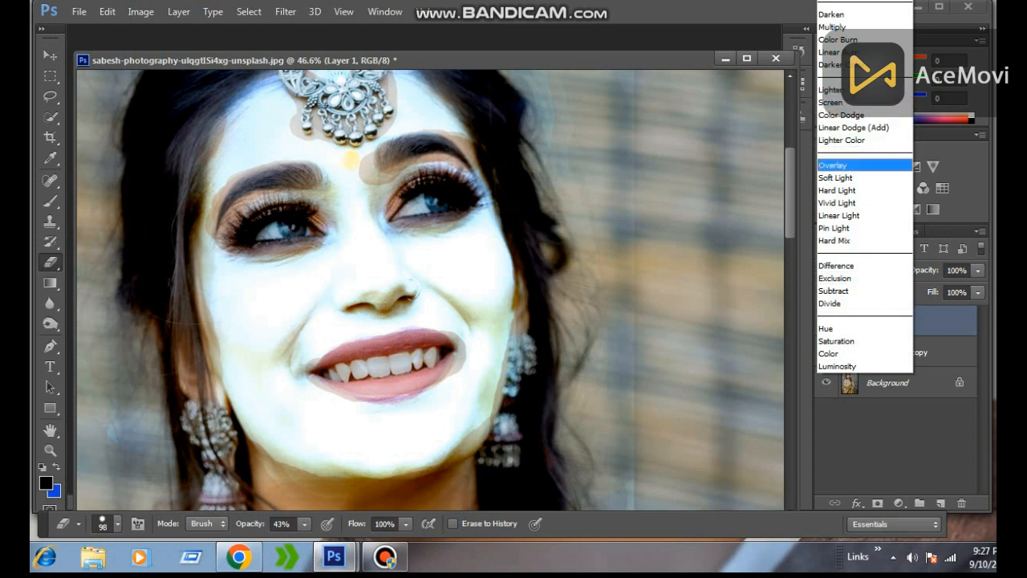
{"action": "left_click", "coordinate": [834, 166]}
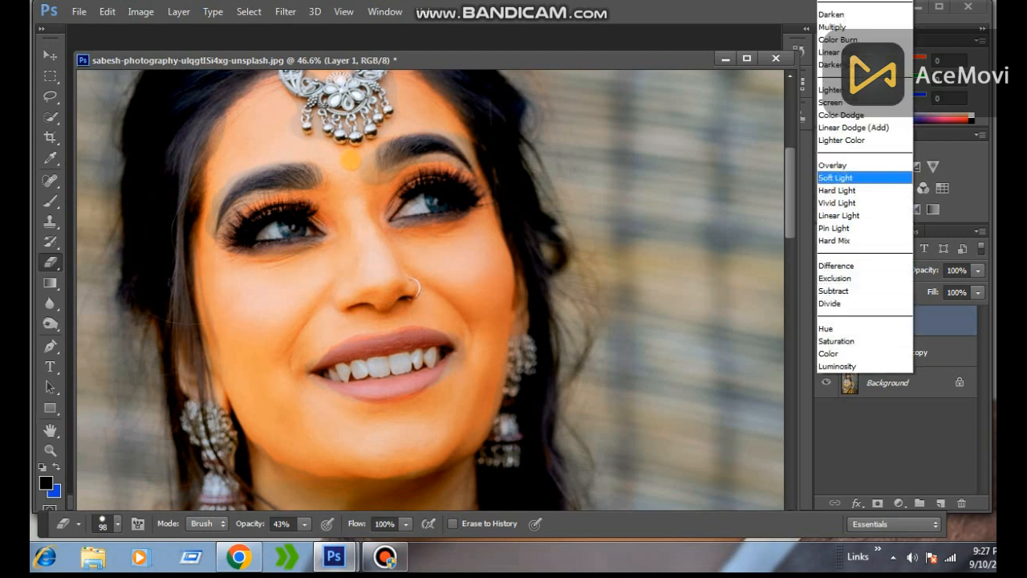
Compare the Soft Light and Vivid Light blend modes on the skin-tone layer, and leave the layer set to Soft Light
{"action": "left_click", "coordinate": [835, 178]}
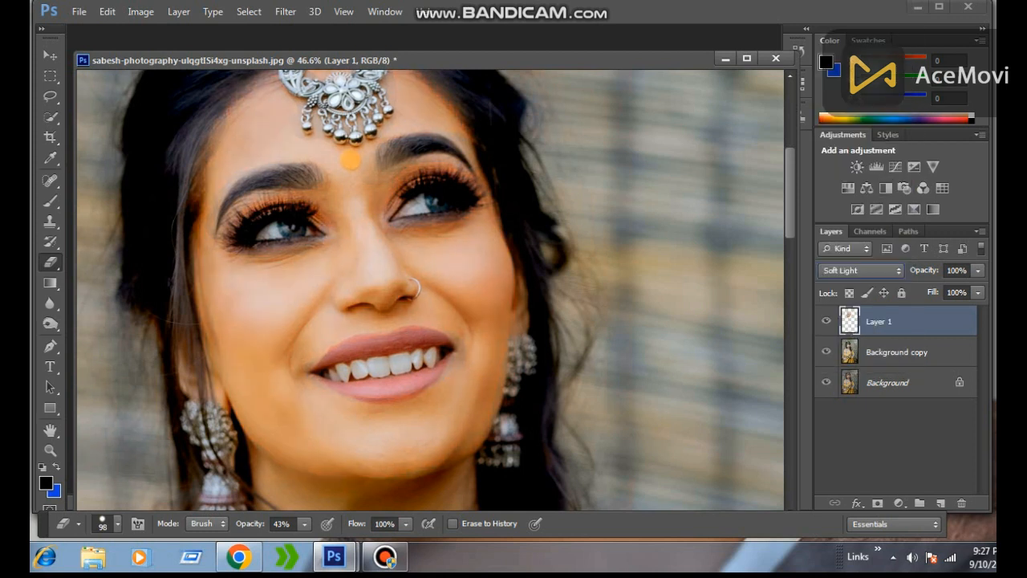
{"action": "scroll", "coordinate": [860, 270], "scroll_direction": "down", "scroll_amount": 2}
{"action": "key", "text": "alt"}
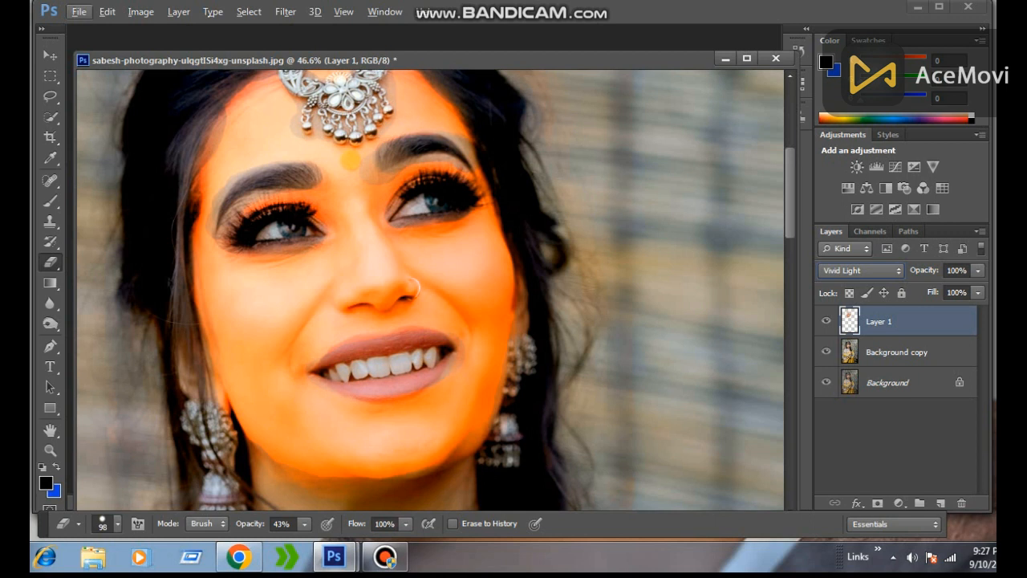
{"action": "left_click", "coordinate": [860, 270]}
{"action": "key", "text": "Return"}
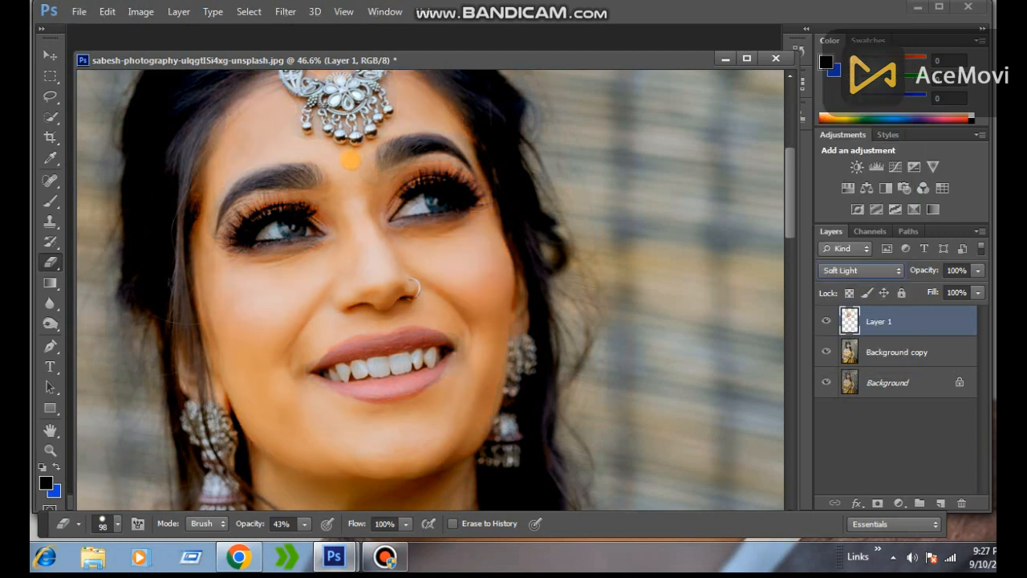
Add a Curves adjustment layer above the skin-tone layer and raise the midpoint of its RGB curve slightly to brighten the midtones
{"action": "key", "text": "l"}
{"action": "scroll", "coordinate": [414, 276], "scroll_direction": "down", "scroll_amount": 6}
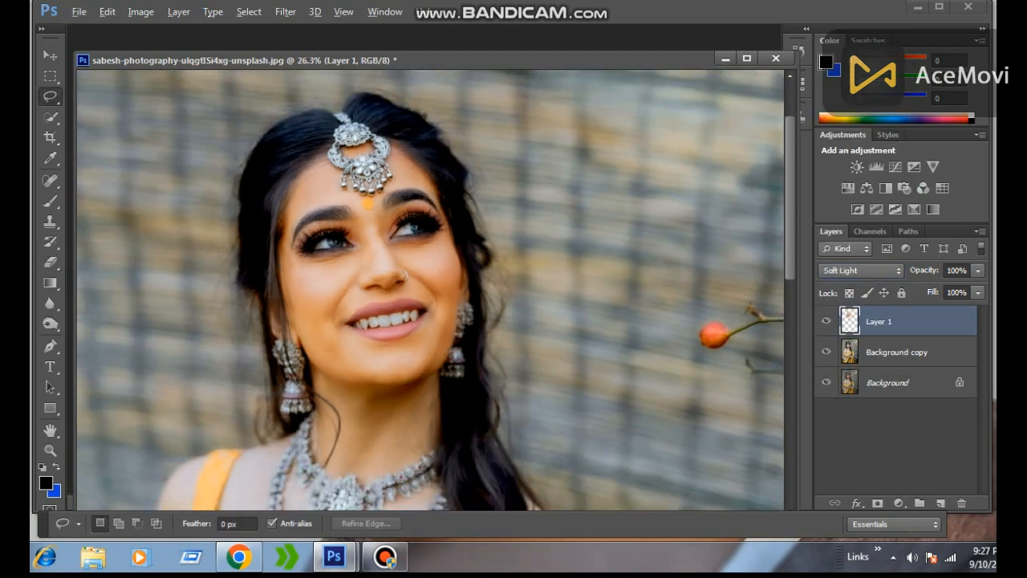
{"action": "scroll", "coordinate": [414, 277], "scroll_direction": "up", "scroll_amount": 4}
{"action": "scroll", "coordinate": [430, 289], "scroll_direction": "down", "scroll_amount": 5}
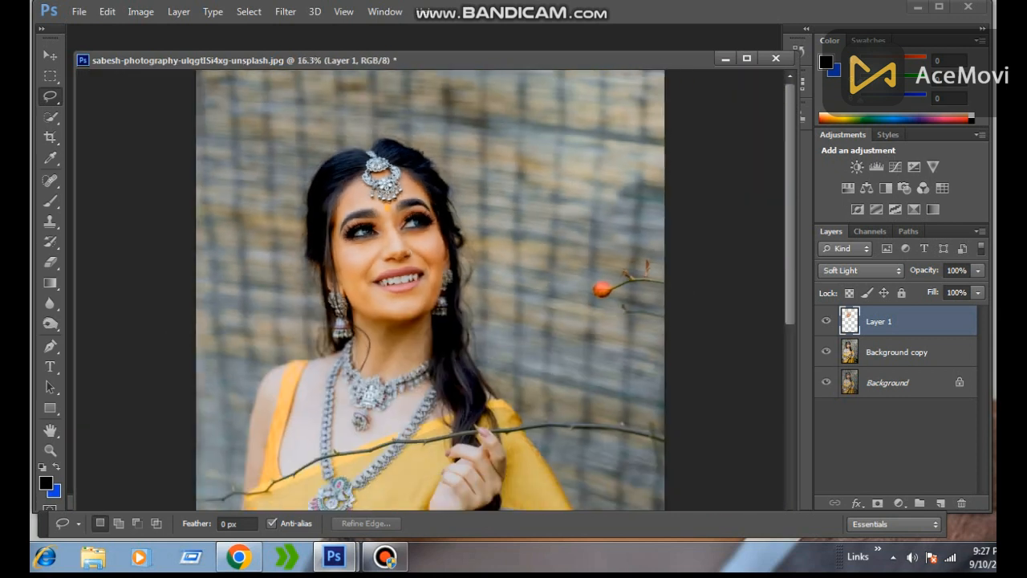
{"action": "left_click", "coordinate": [898, 503]}
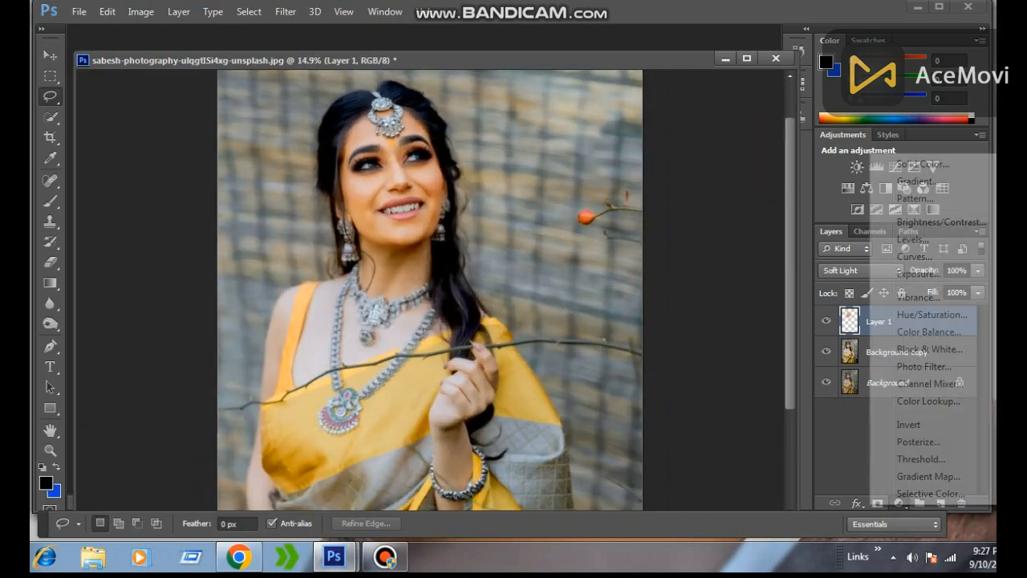
{"action": "left_click", "coordinate": [914, 257]}
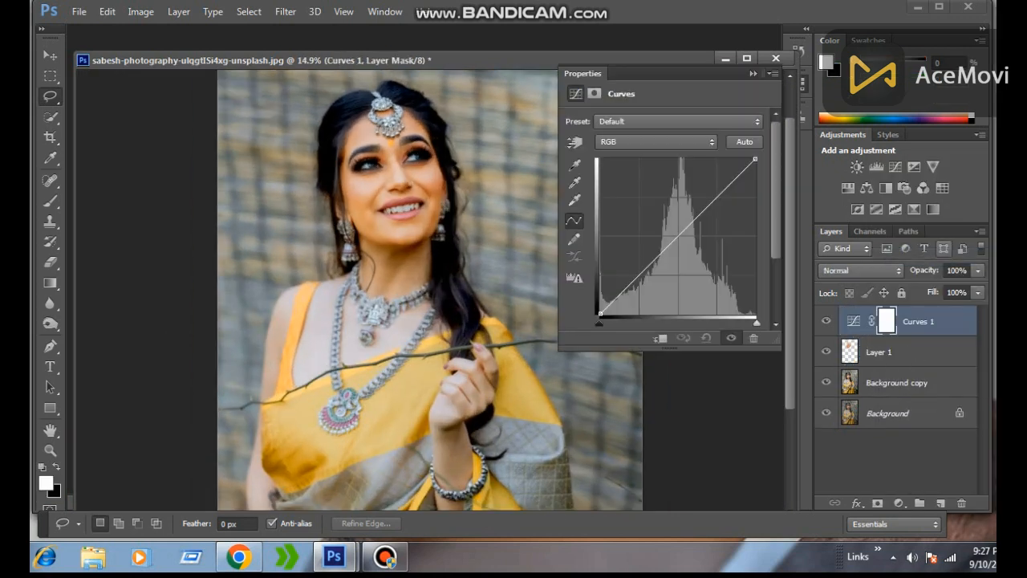
{"action": "left_click_drag", "start_coordinate": [676, 236], "coordinate": [677, 232]}
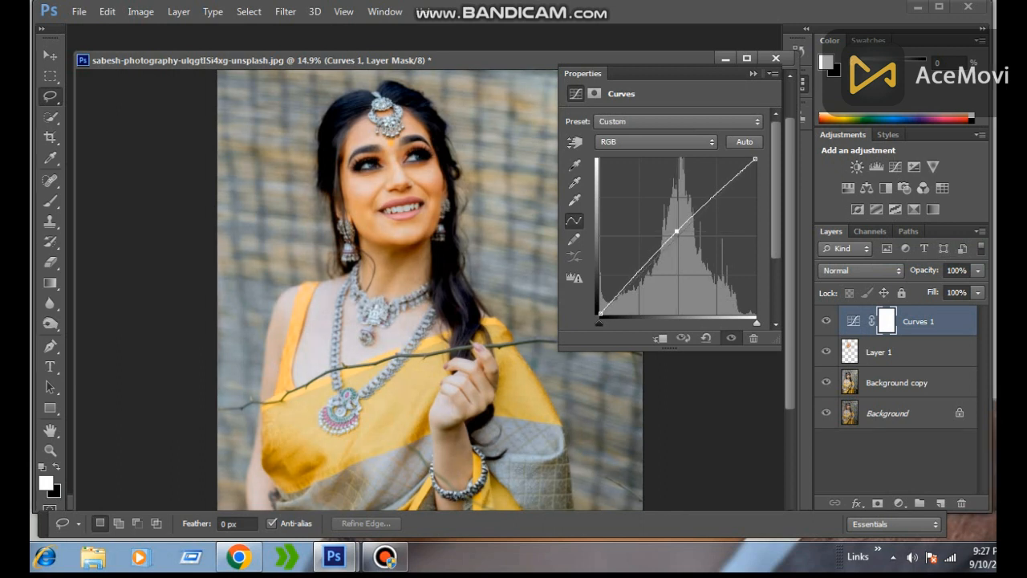
Shift the black point of the RGB curve slightly inward to deepen the portrait's shadows
{"action": "key", "text": "ctrl+plus"}
{"action": "key", "text": "ctrl+plus"}
{"action": "key", "text": "ctrl+plus"}
{"action": "key", "text": "ctrl+plus"}
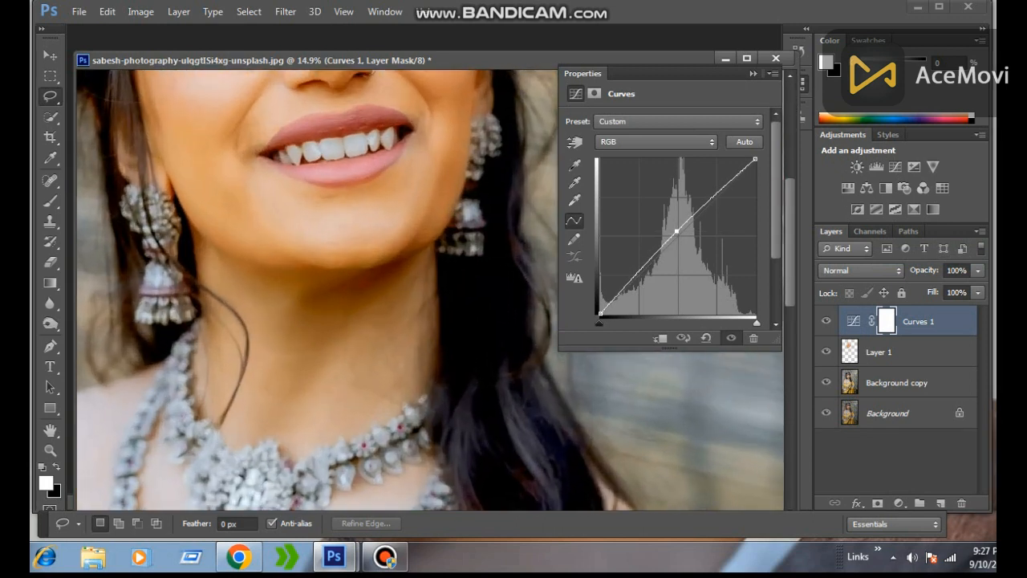
{"action": "scroll", "coordinate": [430, 289], "scroll_direction": "up", "scroll_amount": 4}
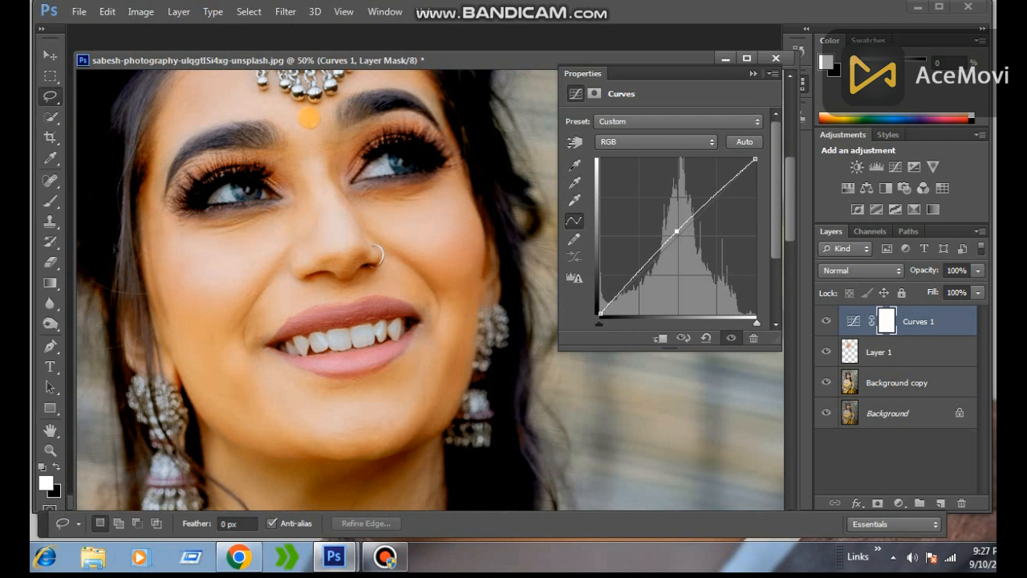
{"action": "left_click_drag", "start_coordinate": [599, 323], "coordinate": [610, 324]}
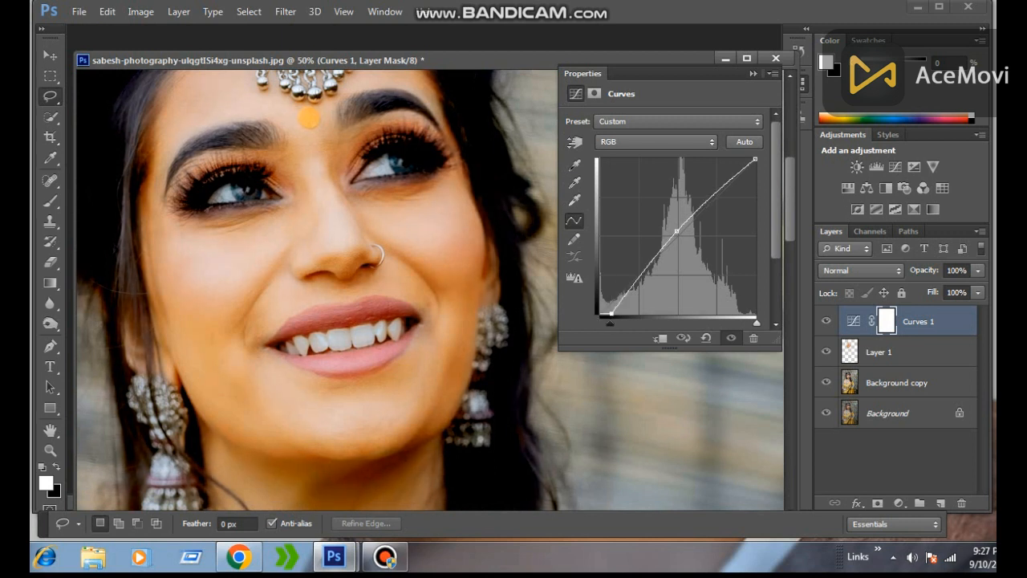